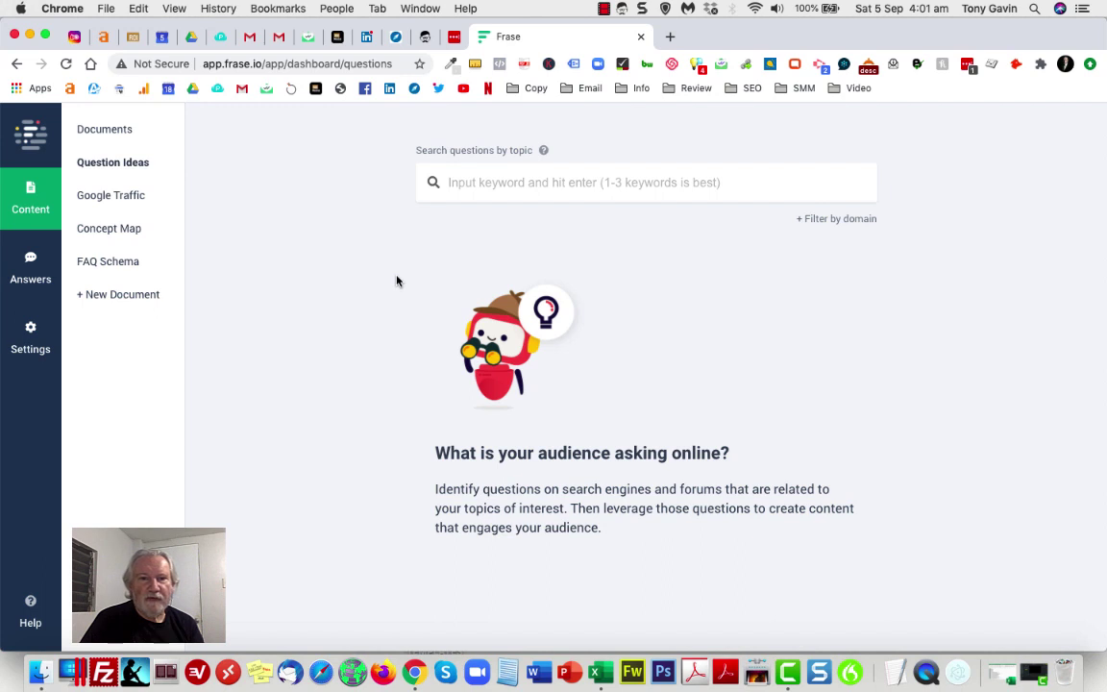
Search the question ideas for the topic "what is content marketing"
left_click(463, 179)
type("what is content marketing")
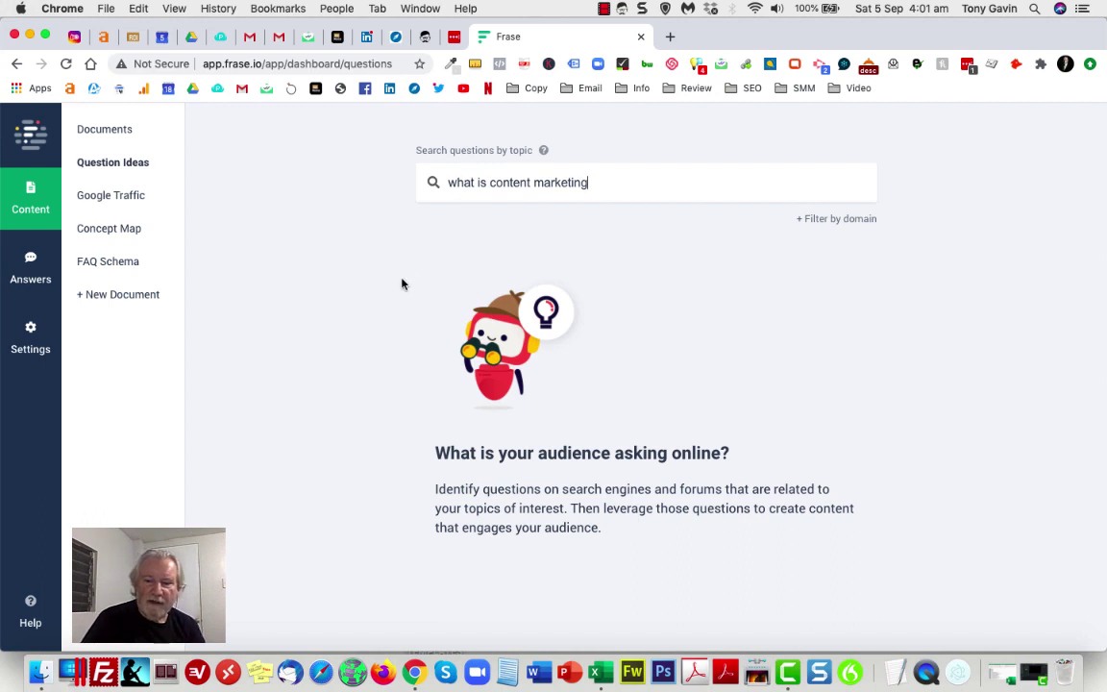
key("Return")
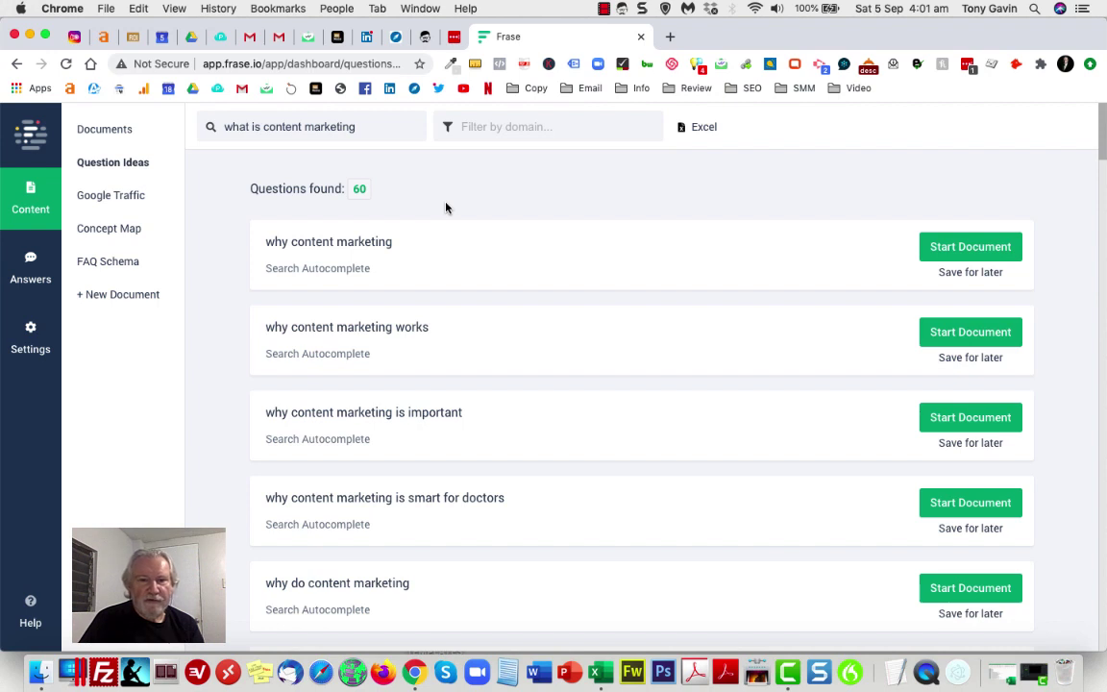
Look through the found questions, then export them to Excel and open the downloaded workbook
scroll(482, 309, "down", 5)
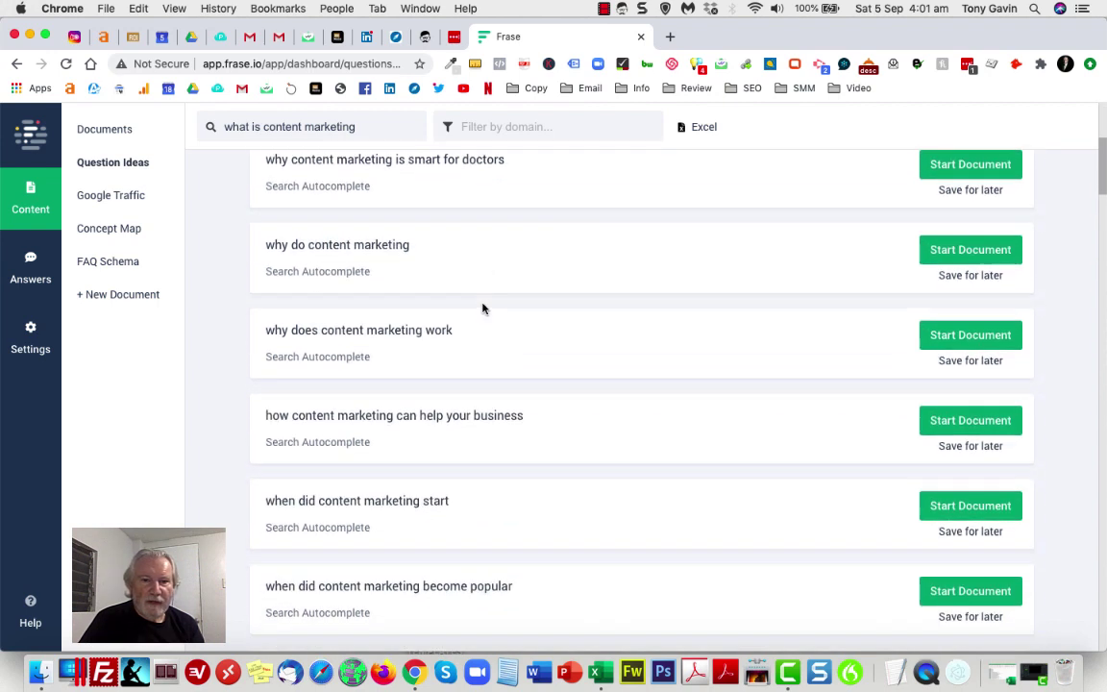
scroll(483, 309, "down", 2)
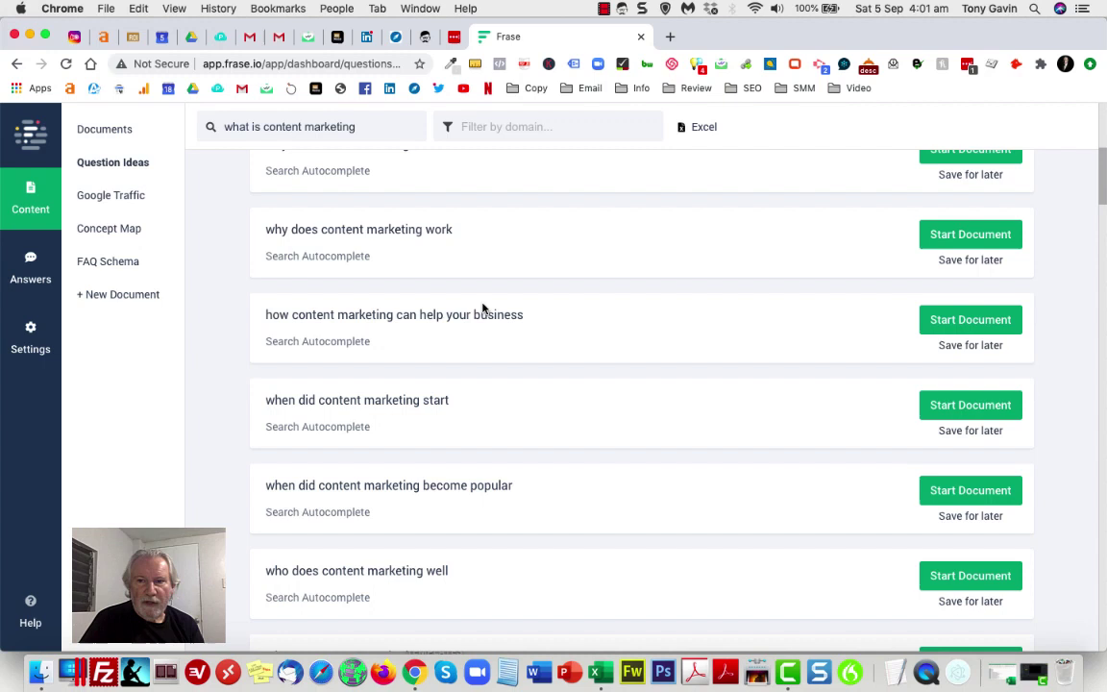
scroll(482, 308, "up", 7)
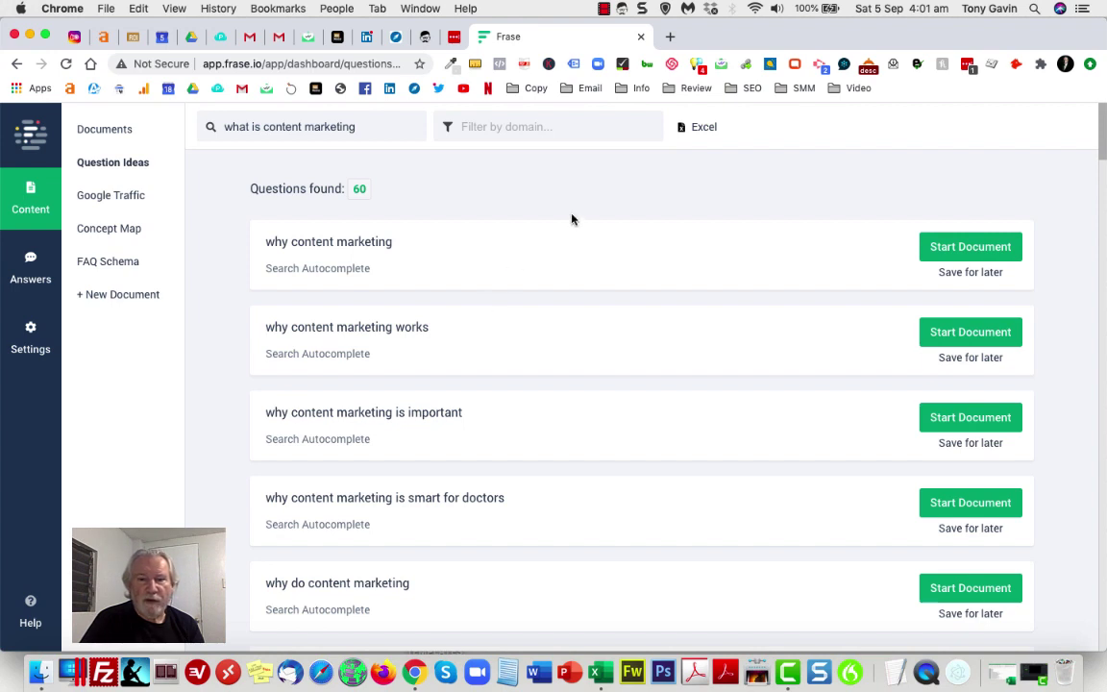
left_click(705, 127)
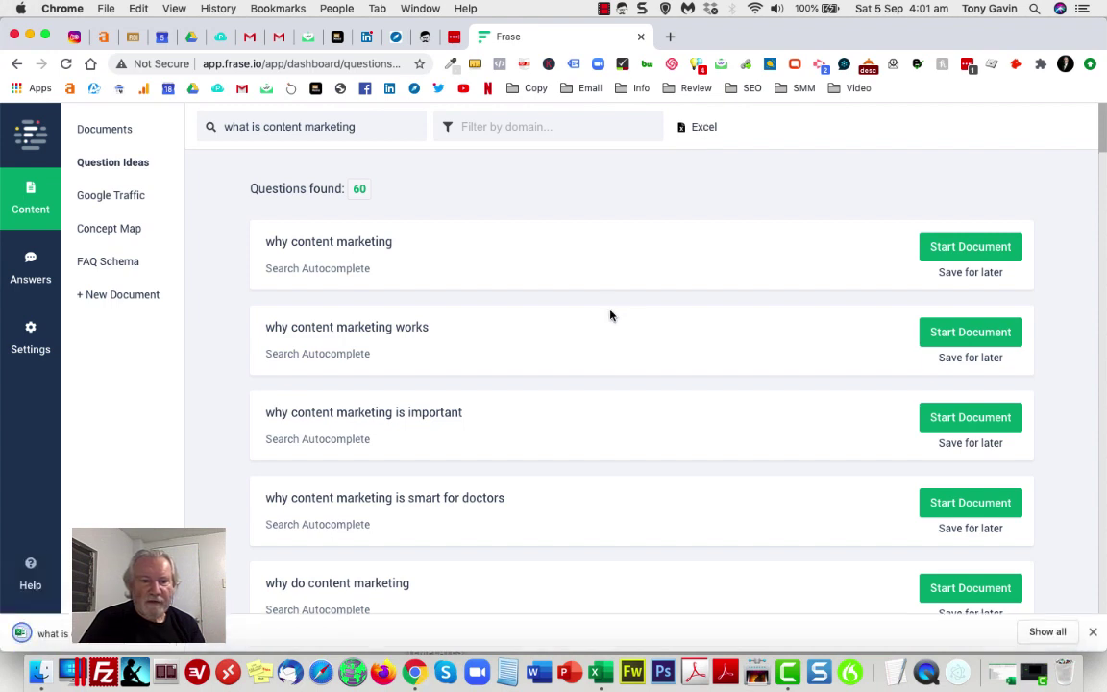
left_click(39, 634)
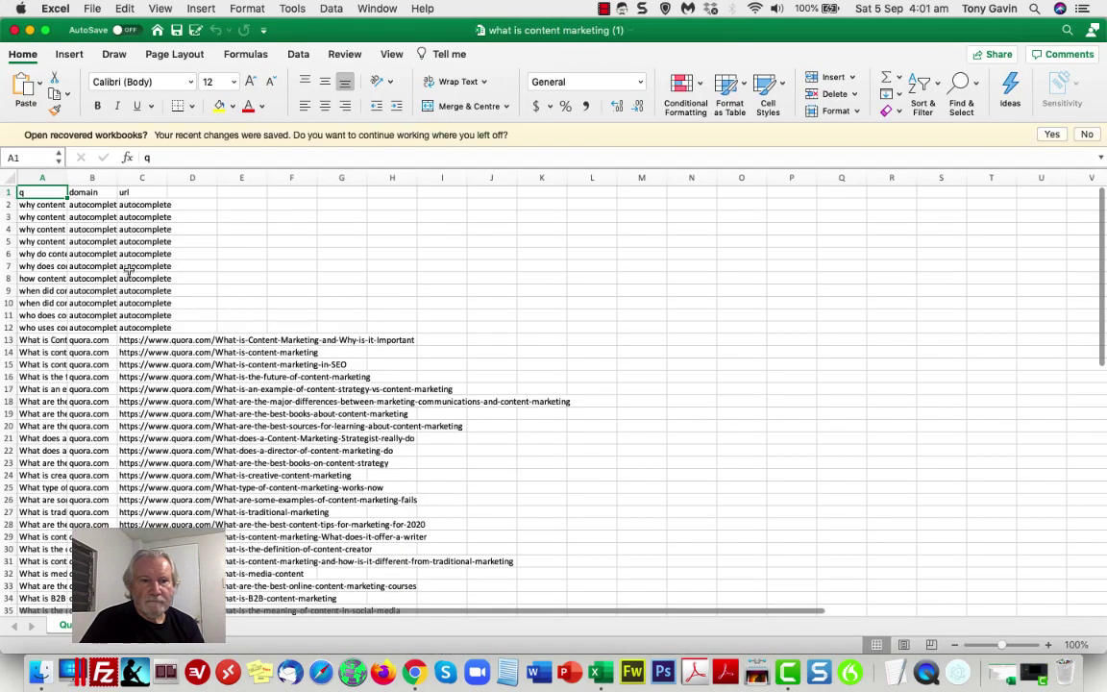
Copy the whole question column A of the workbook and close it to return to Frase
left_click(38, 180)
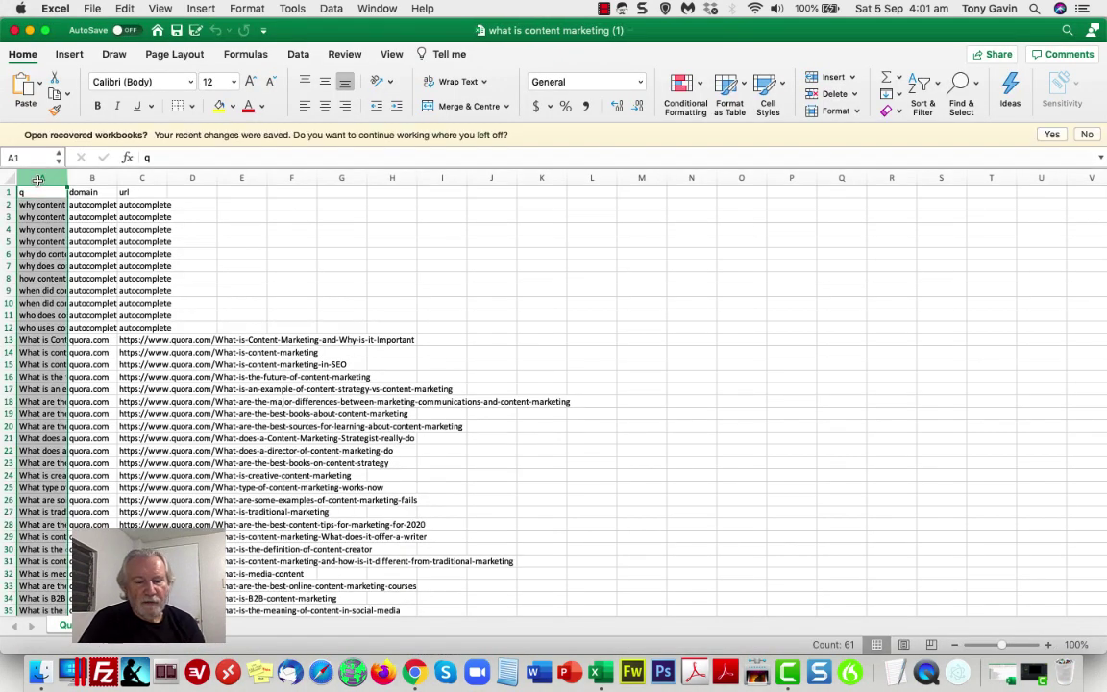
key("super+c")
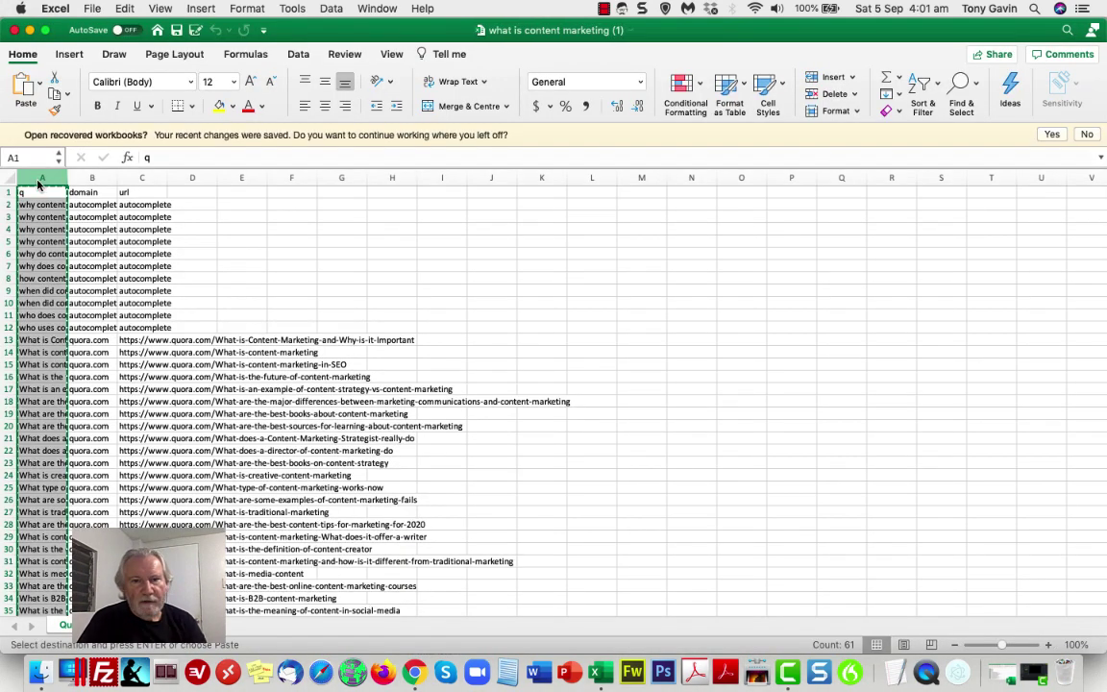
left_click(30, 30)
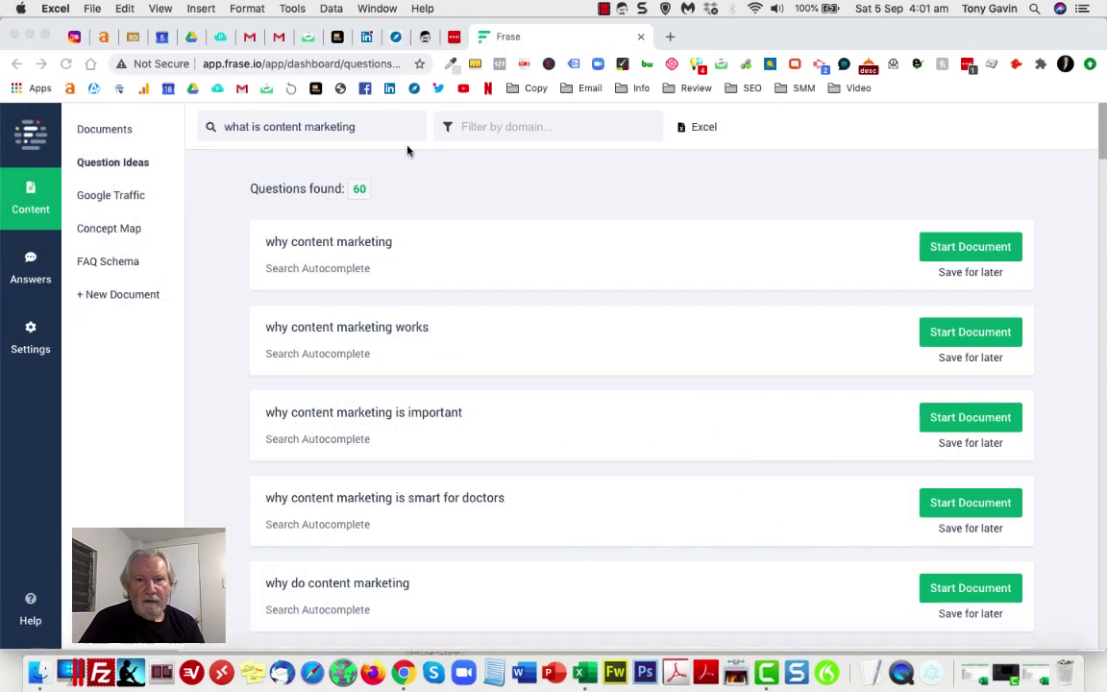
left_click(510, 234)
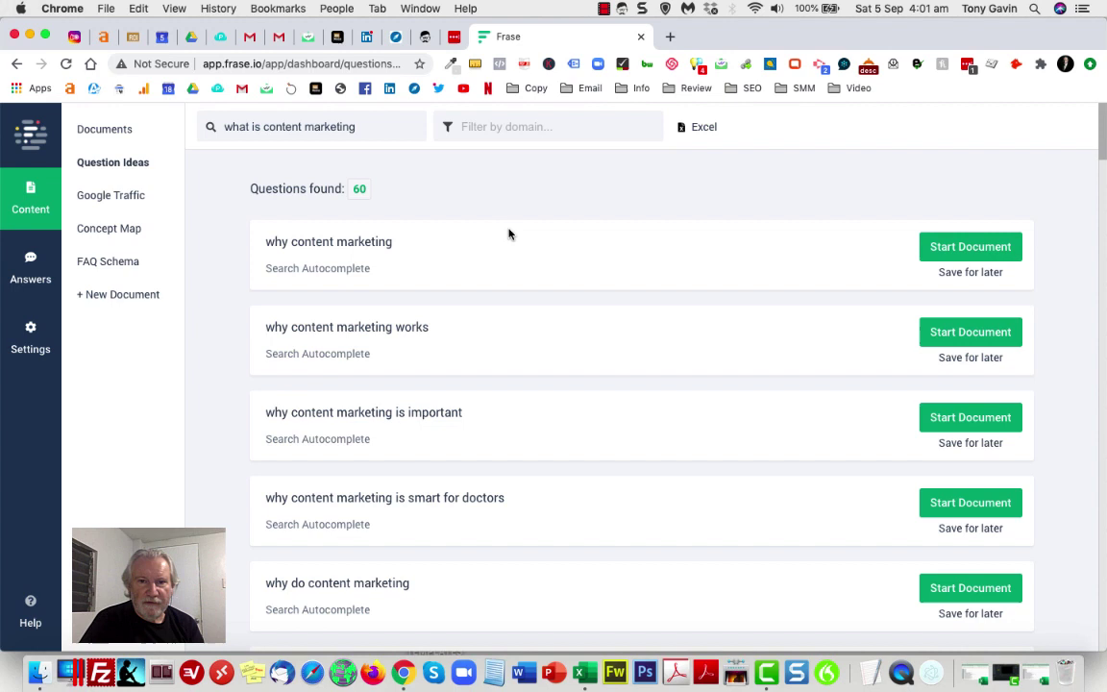
Paste the copied questions into the Keywords Everywhere keyword import and remove the header line "q"
left_click(548, 65)
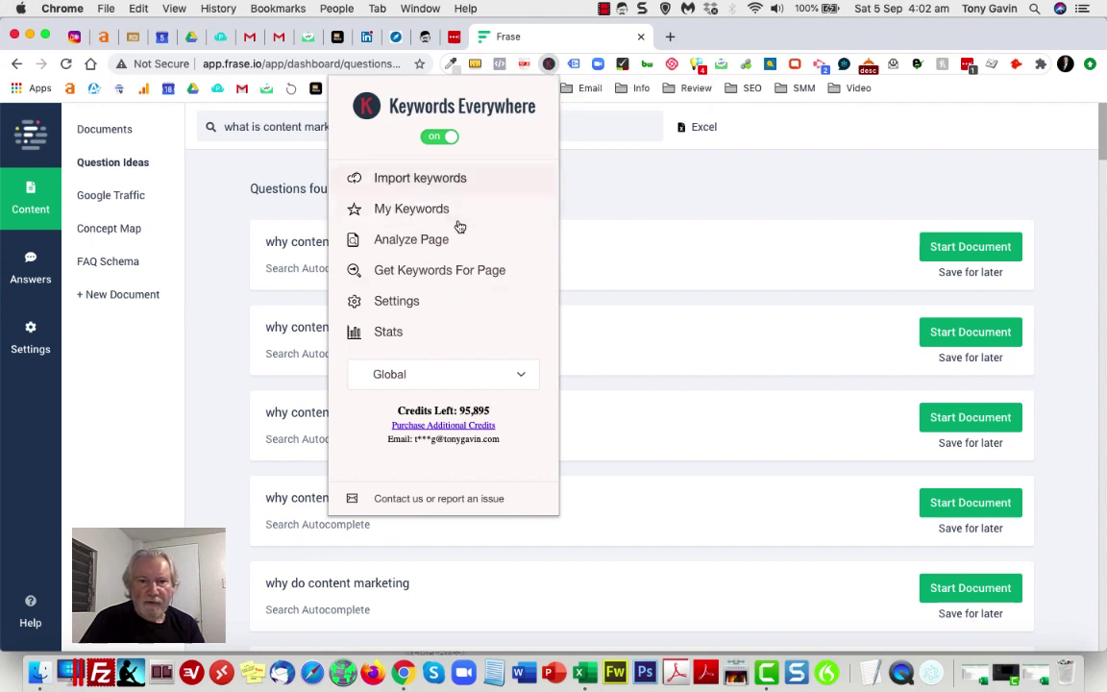
left_click(449, 178)
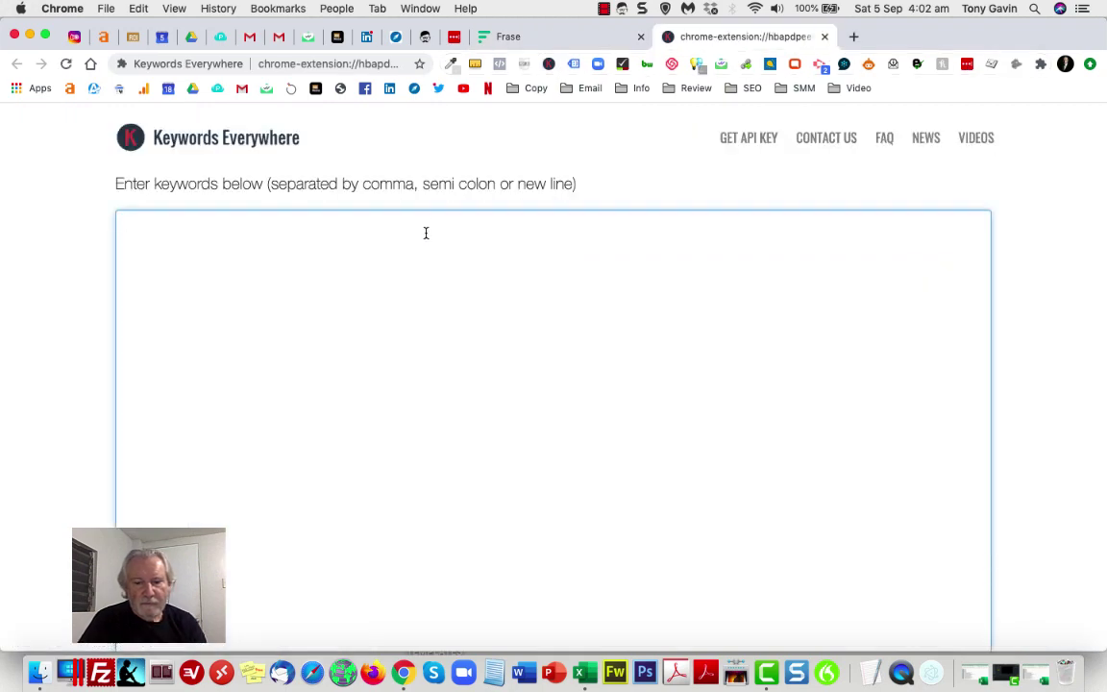
key("super+v")
scroll(270, 216, "up", 10)
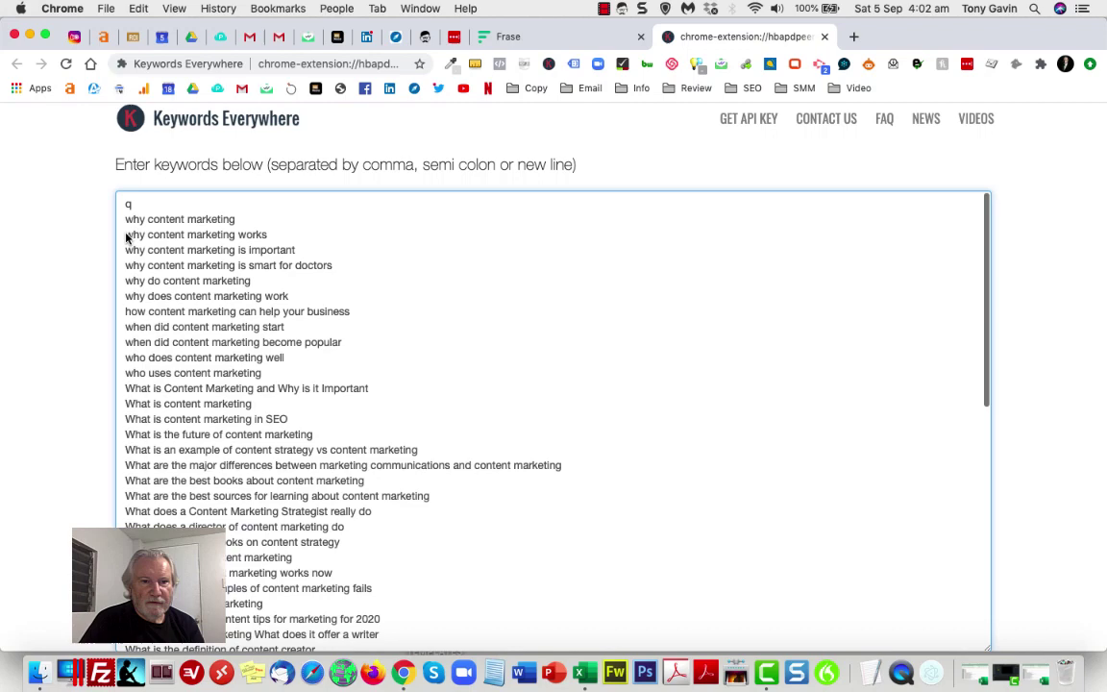
left_click_drag(115, 216, 116, 194)
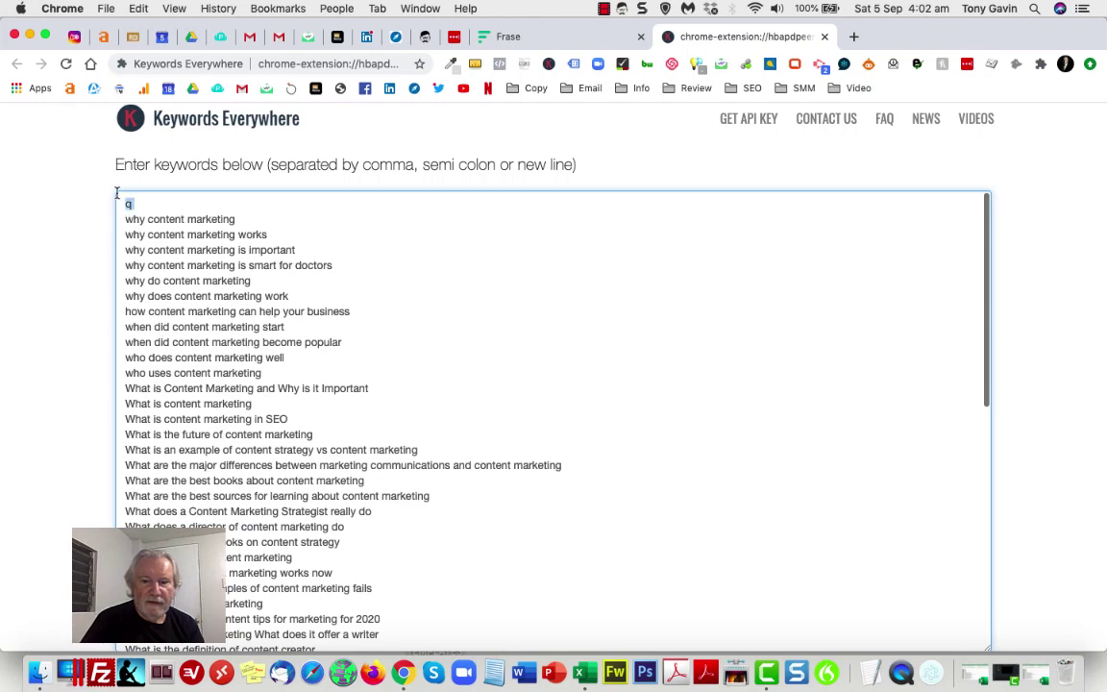
key("BackSpace")
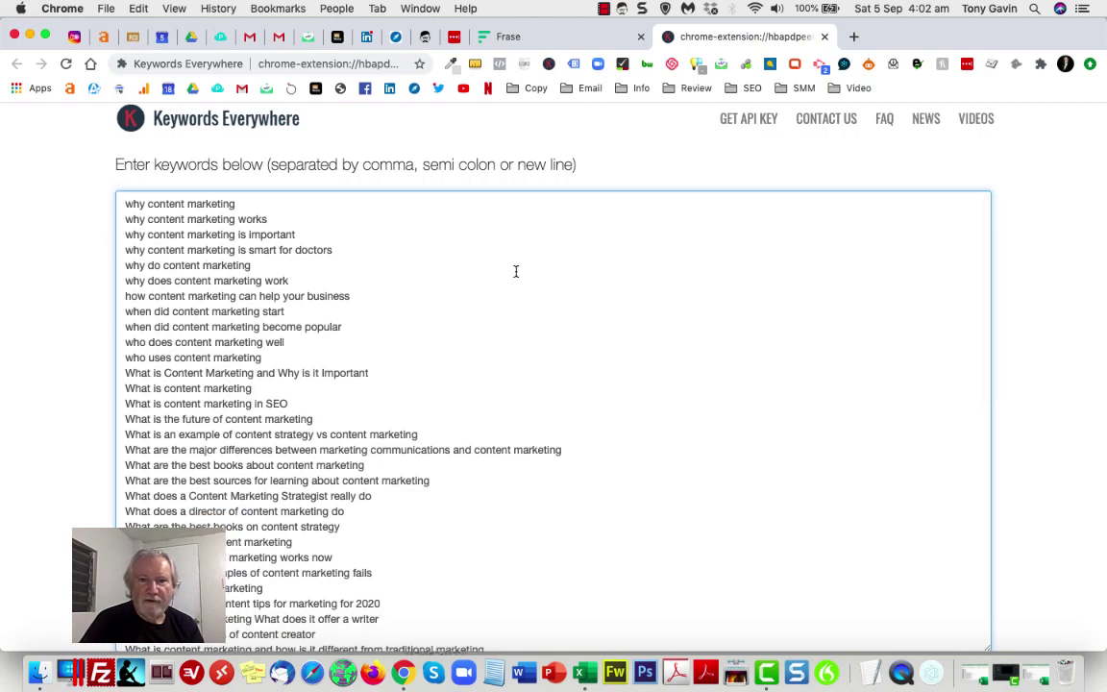
Get the metrics for the imported keywords and sort them by global search volume, highest first
scroll(515, 272, "down", 10)
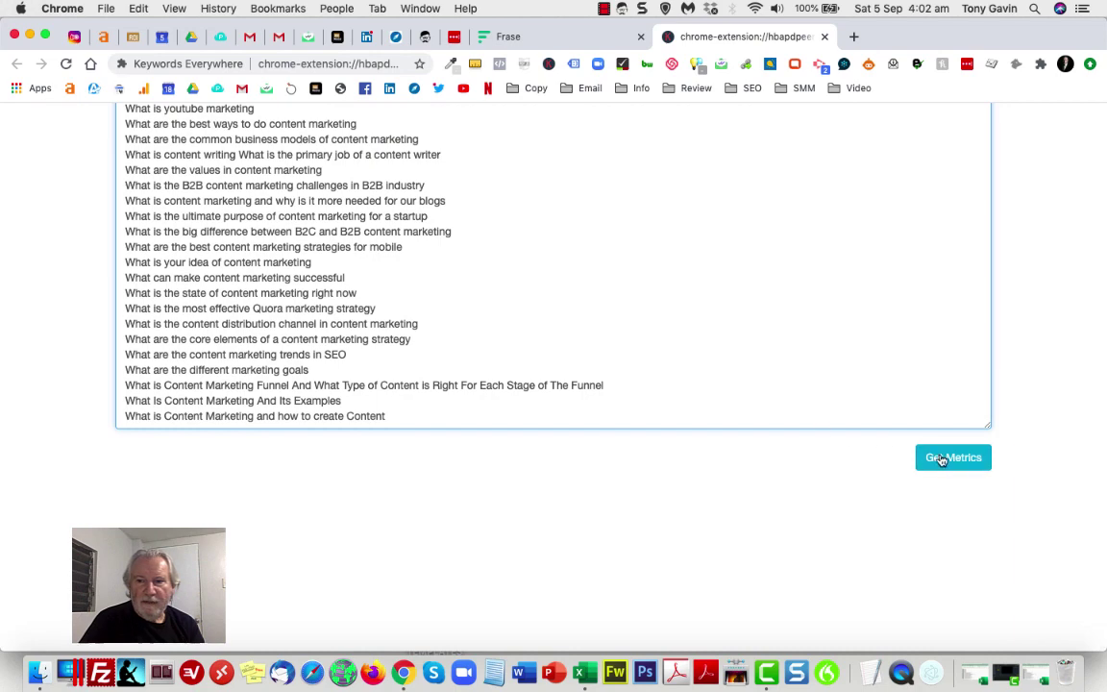
left_click(942, 459)
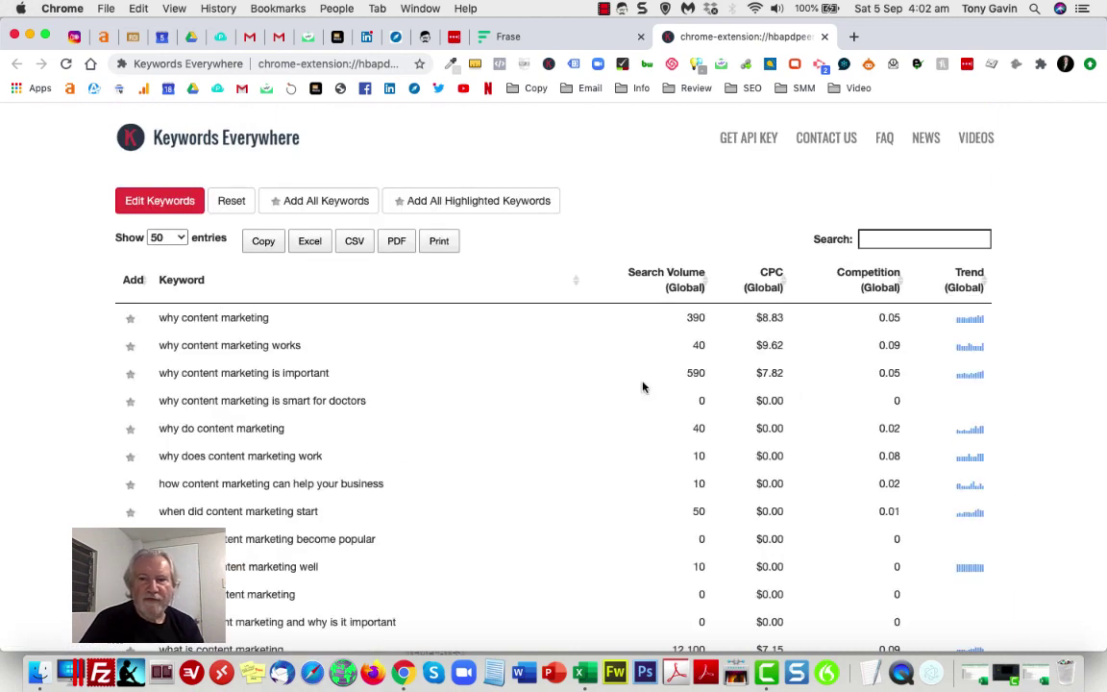
left_click(685, 272)
left_click(684, 271)
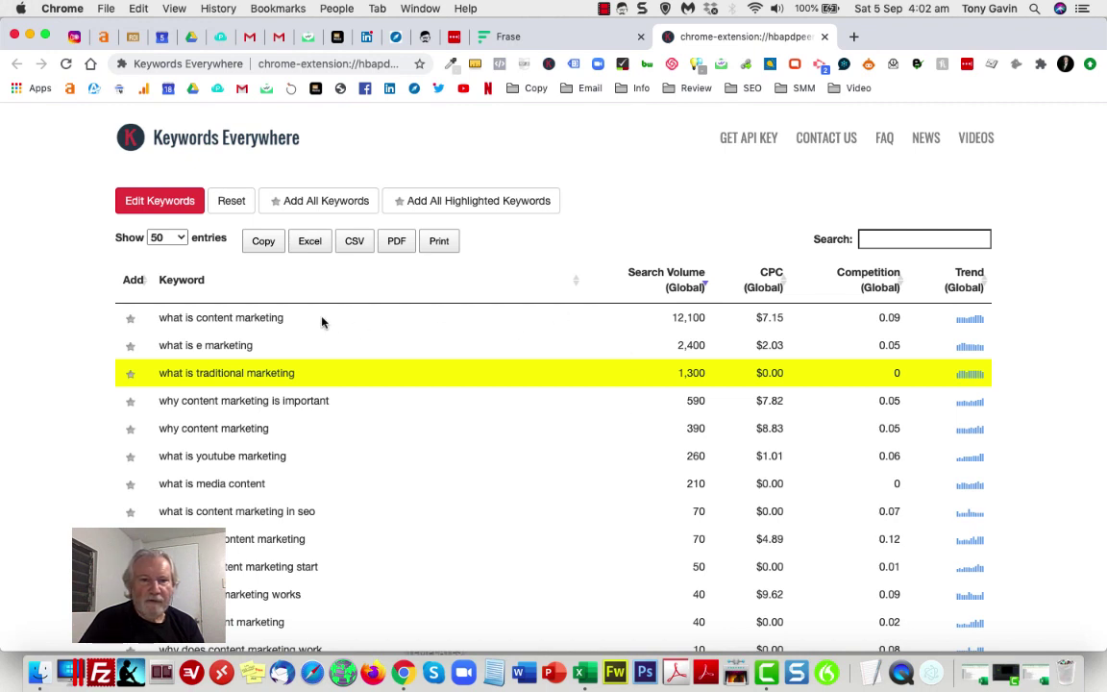
Copy the keyword "what is content marketing" from the metrics table and return to Frase
left_click_drag(293, 324, 157, 319)
key("super+c")
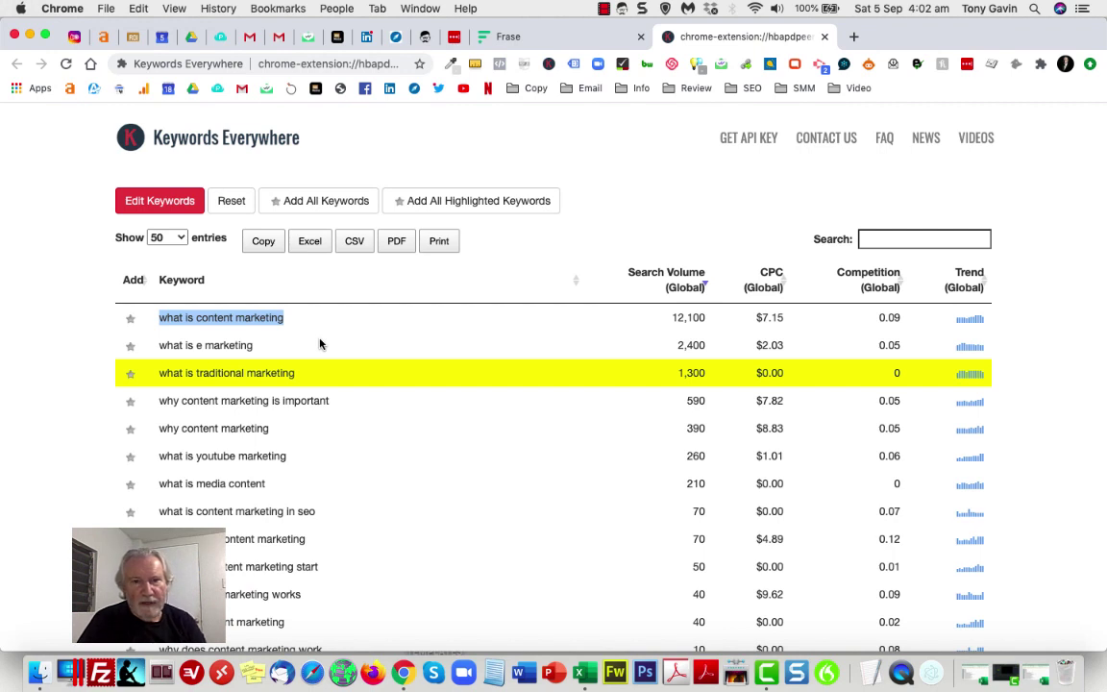
left_click(552, 40)
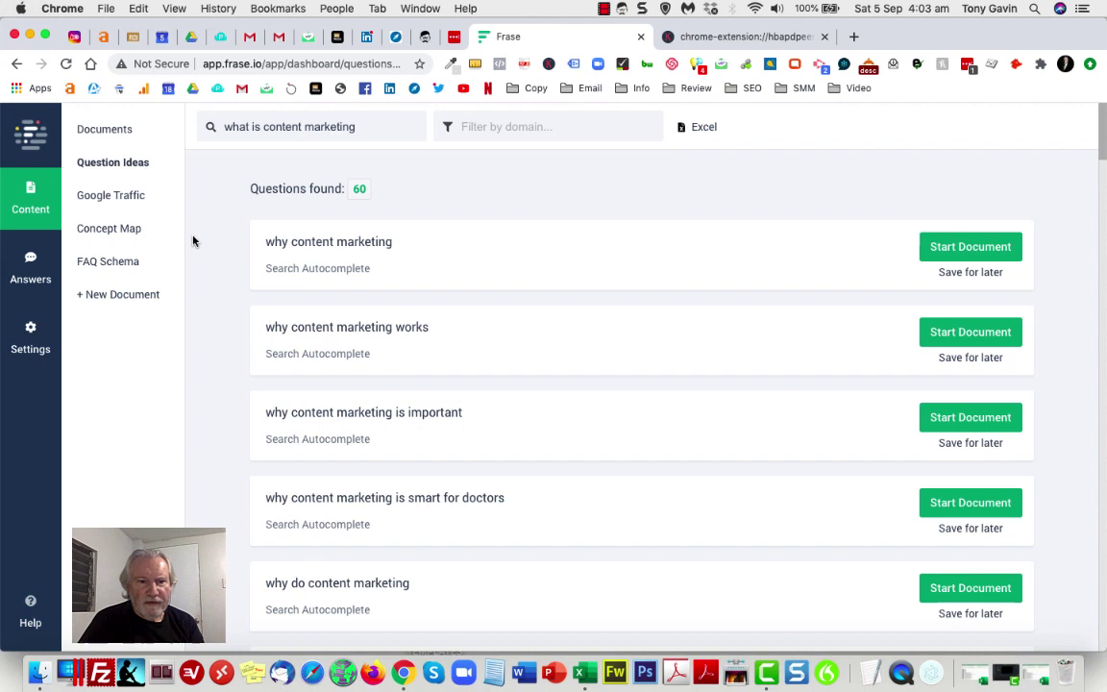
Create a new document with the copied keyword "what is content marketing" as search query and the Create new content workflow
left_click(141, 298)
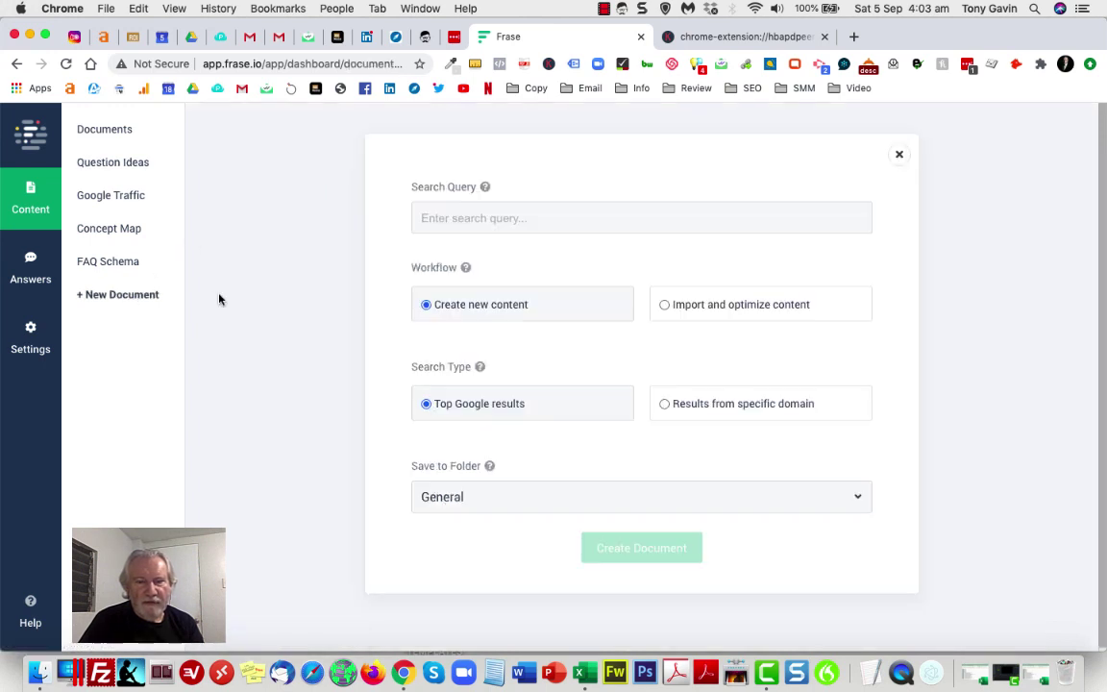
left_click(451, 220)
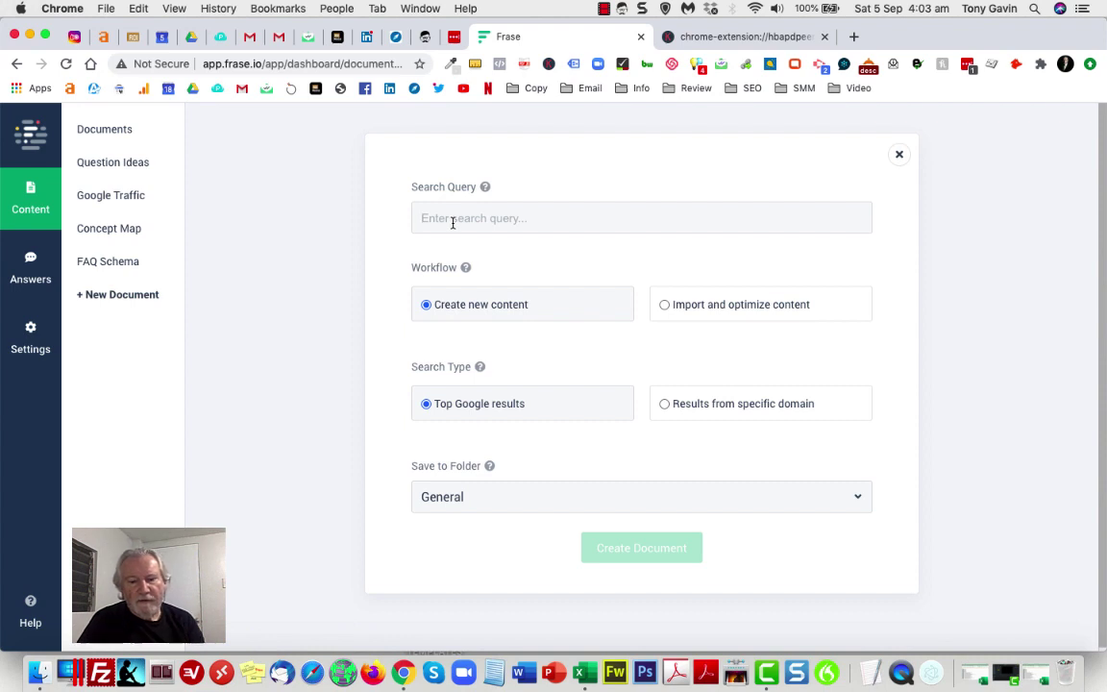
key("super+v")
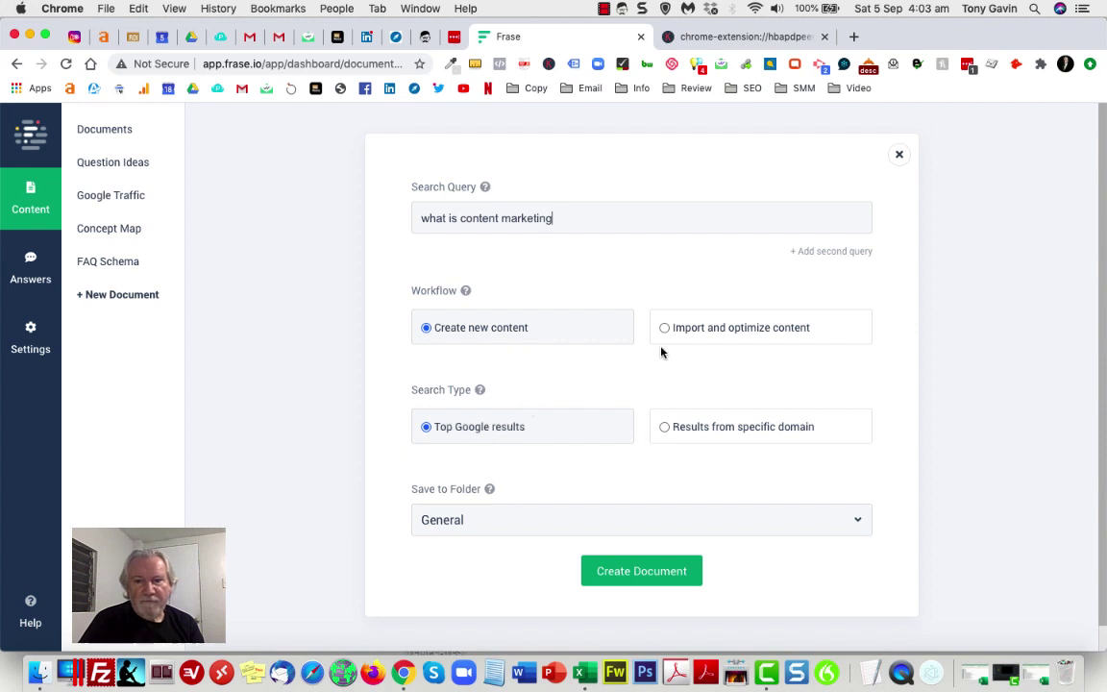
left_click(707, 332)
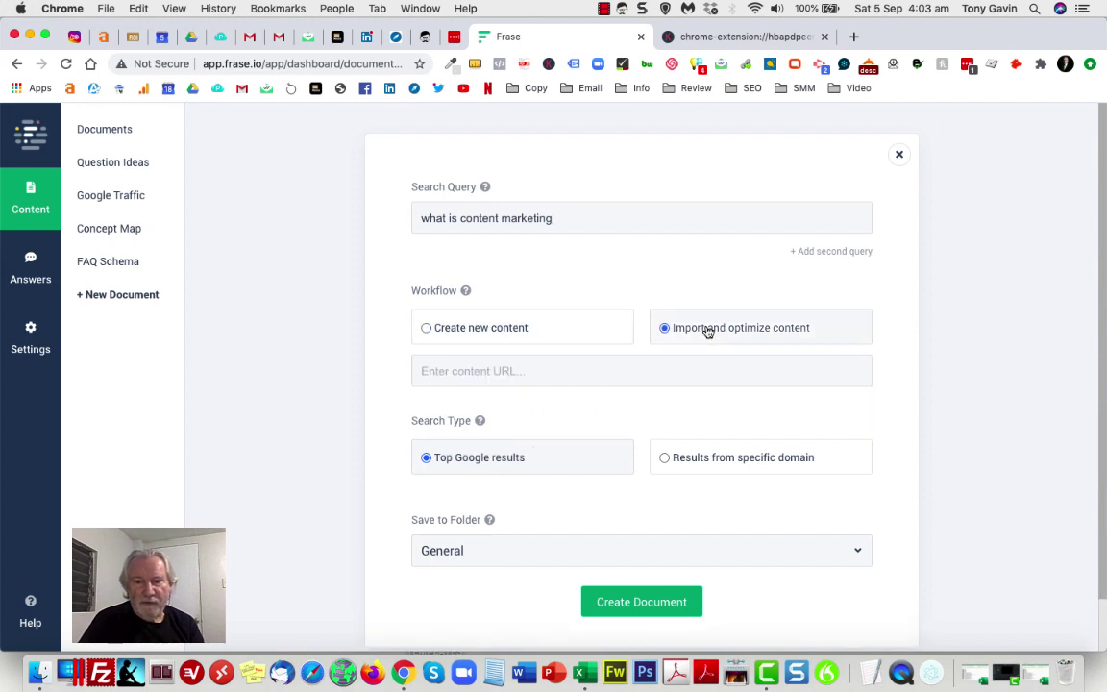
left_click(577, 323)
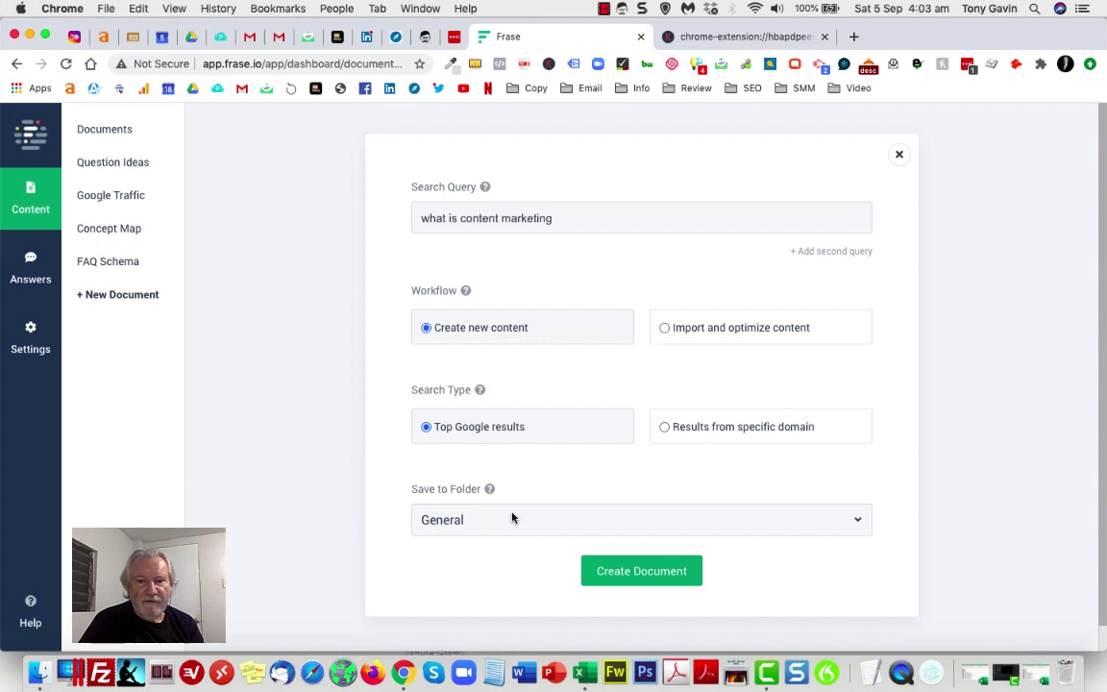
left_click(629, 573)
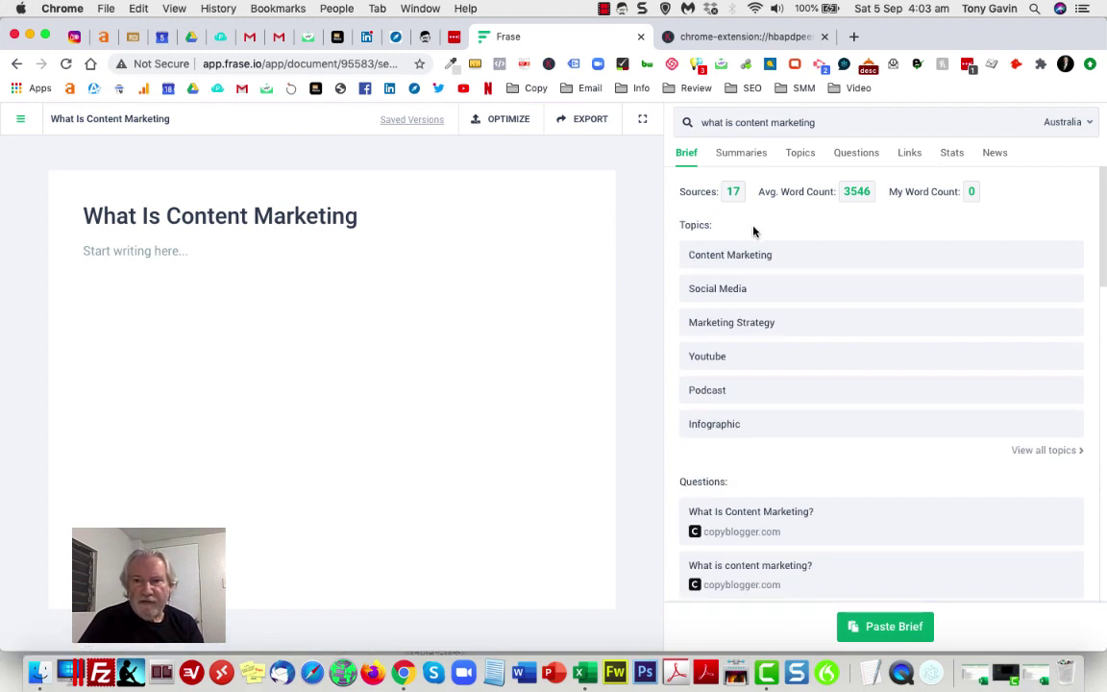
Examine the summaries, topics, questions, links, stats and news gathered for the new document
left_click(797, 159)
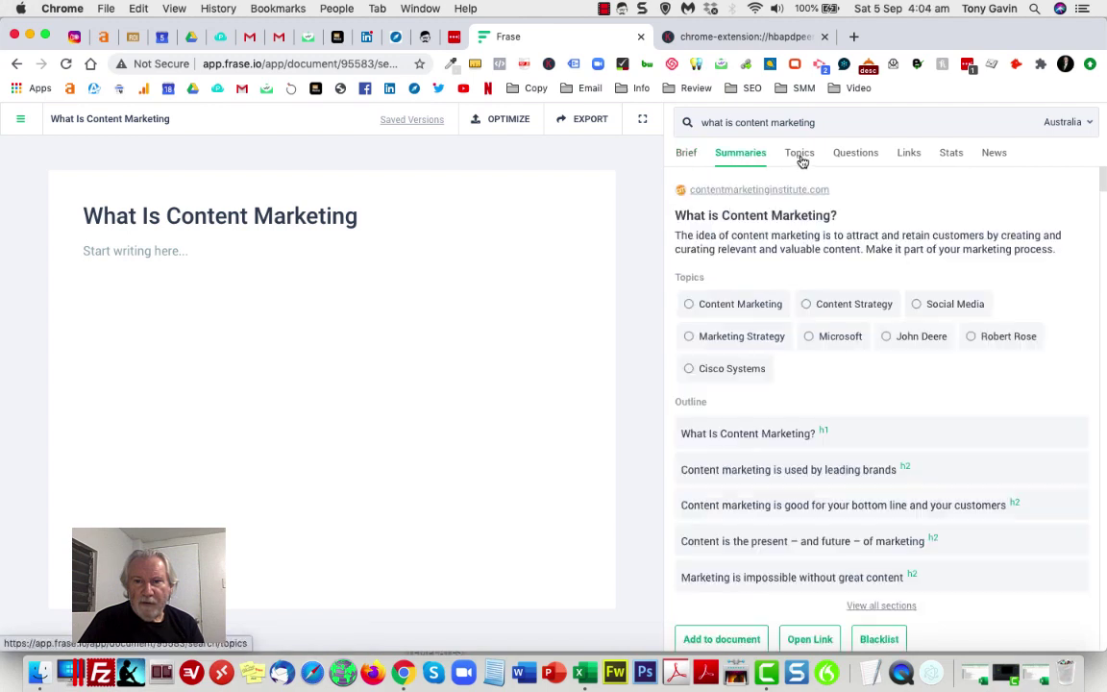
left_click(801, 157)
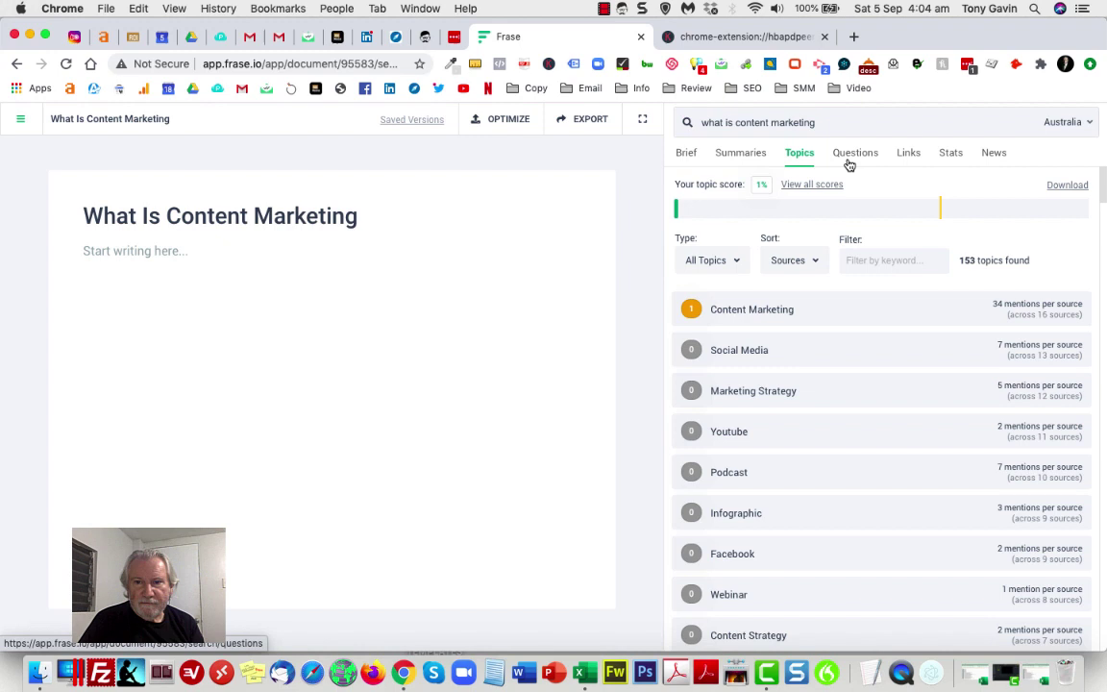
left_click(849, 164)
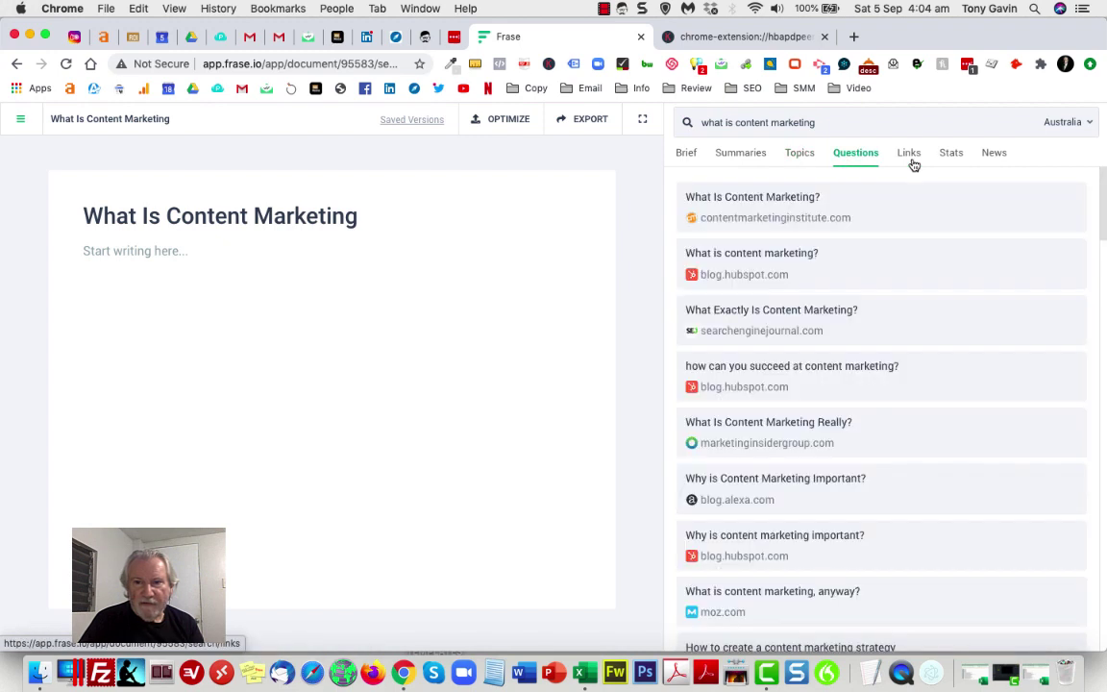
left_click(914, 165)
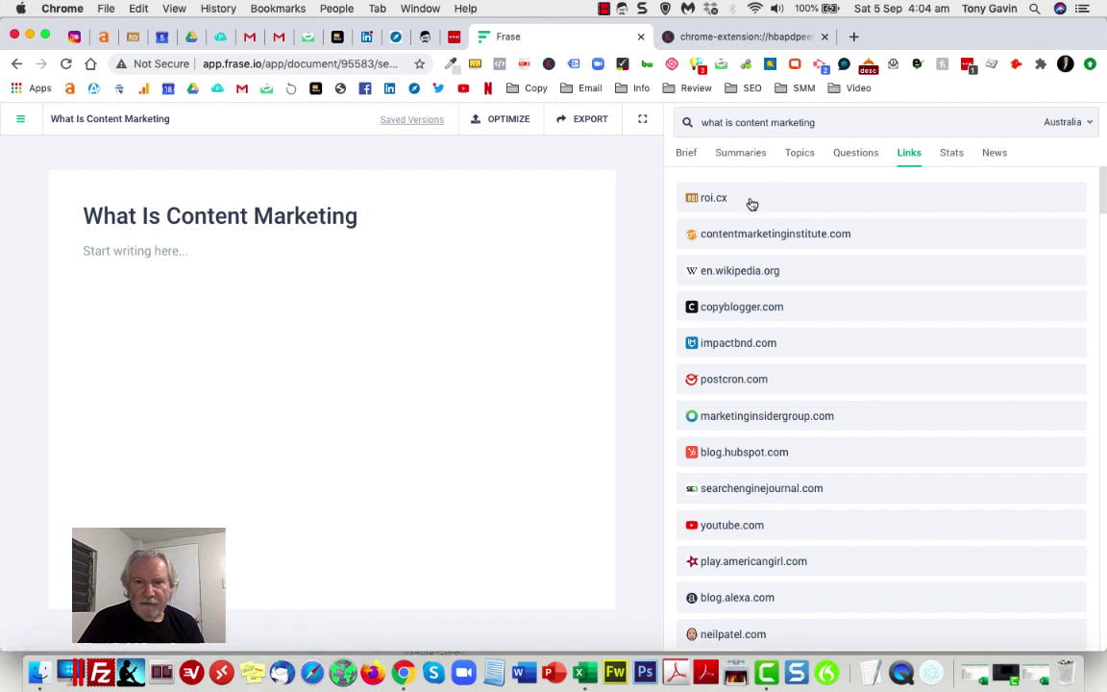
left_click(953, 161)
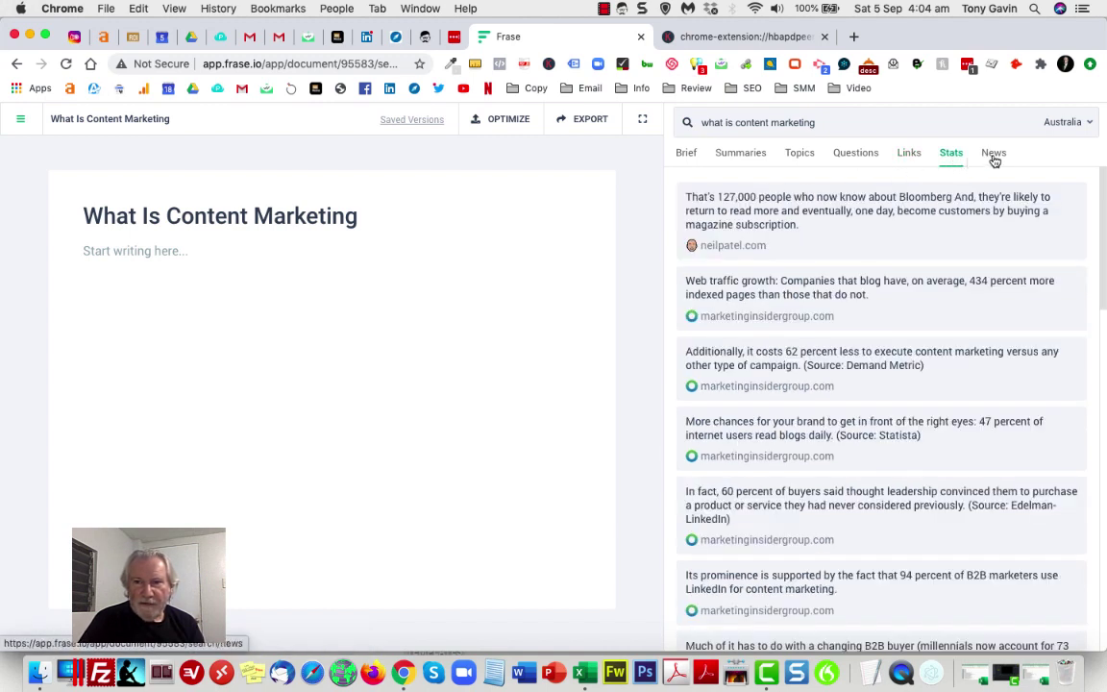
left_click(994, 157)
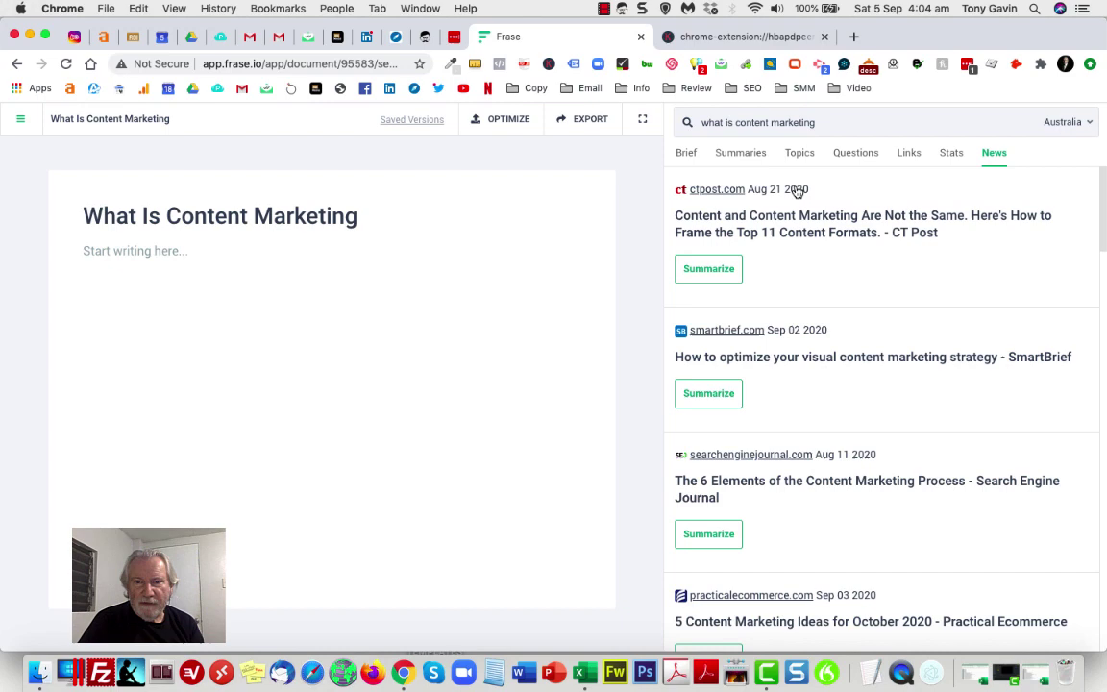
Return to the document's brief and expand its Content Marketing topic to read the source excerpts
left_click(686, 155)
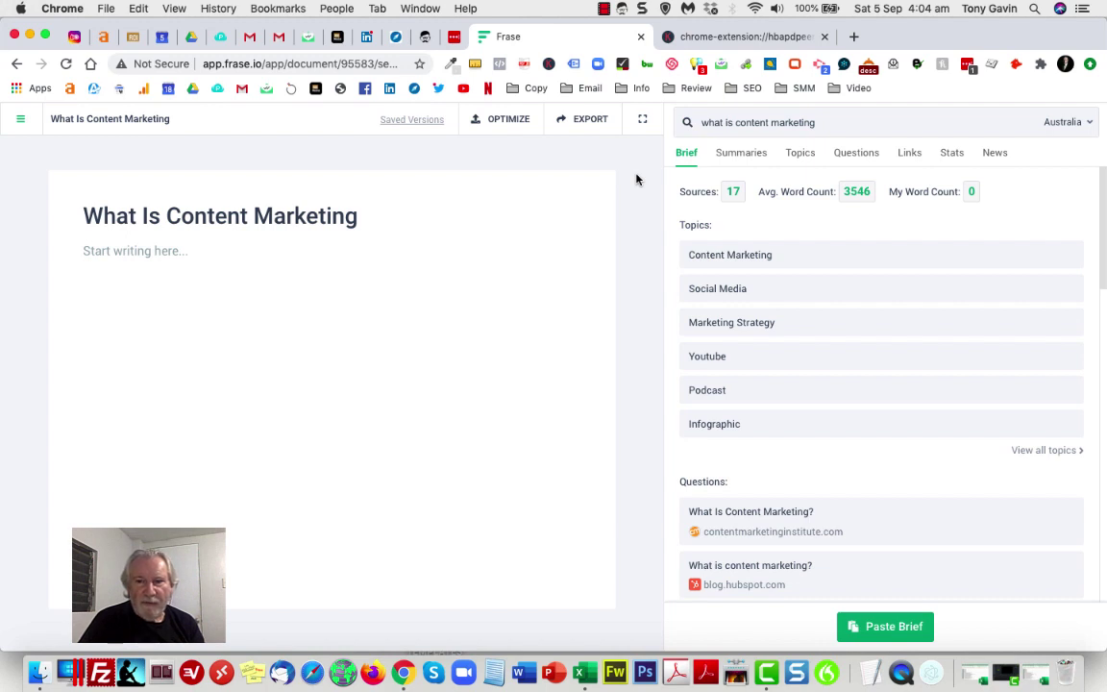
left_click(712, 258)
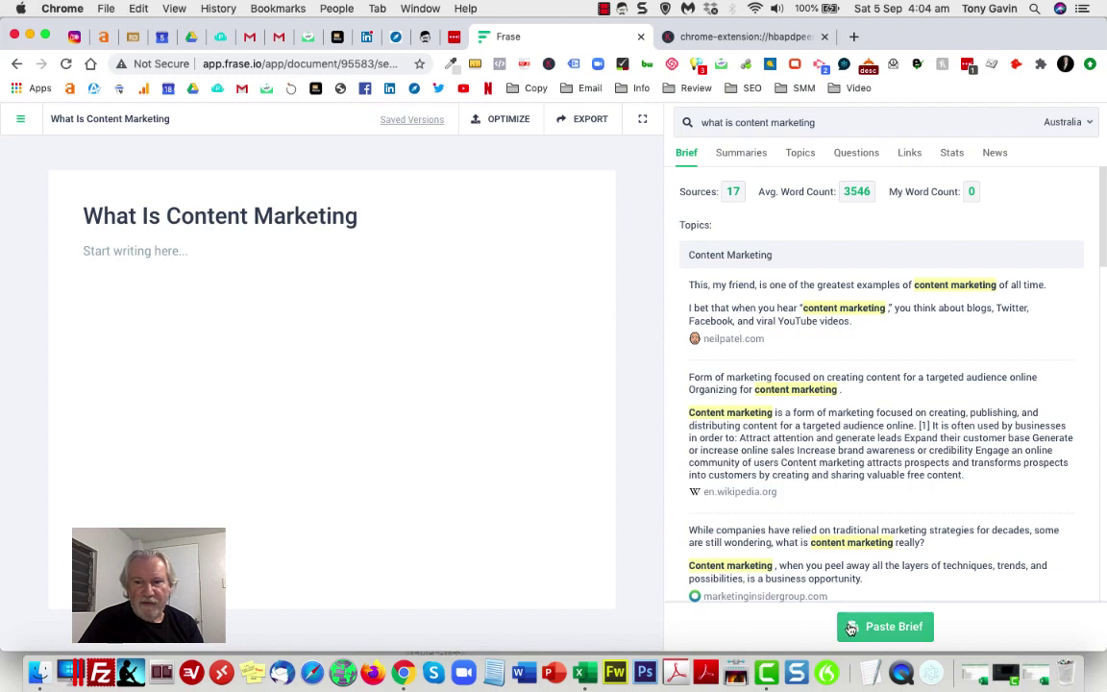
Paste the automatic brief into the document and accept that it replaces the existing editor content
left_click(885, 627)
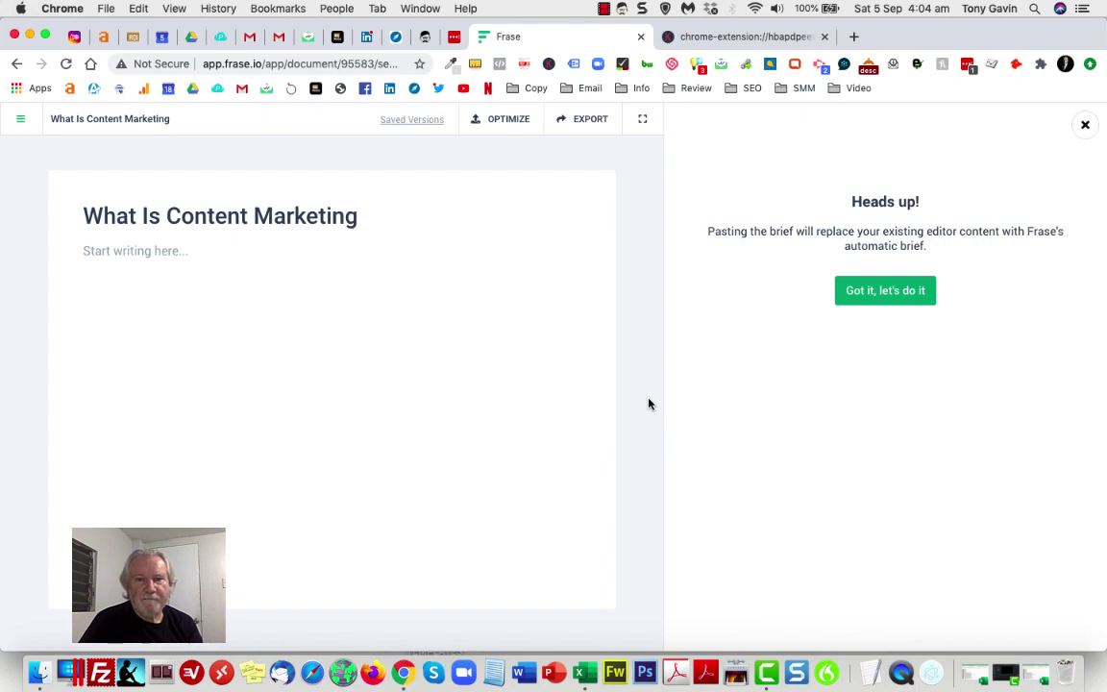
left_click(896, 298)
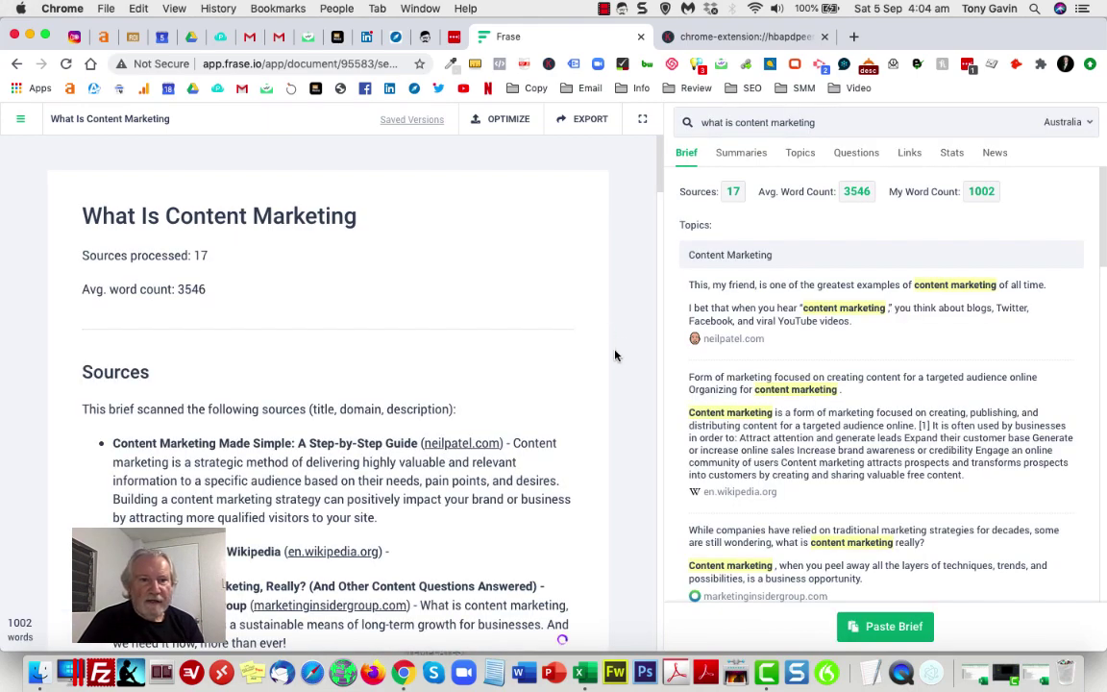
Skim the whole pasted brief, covering its sources, topics, questions and sections
scroll(570, 371, "down", 5)
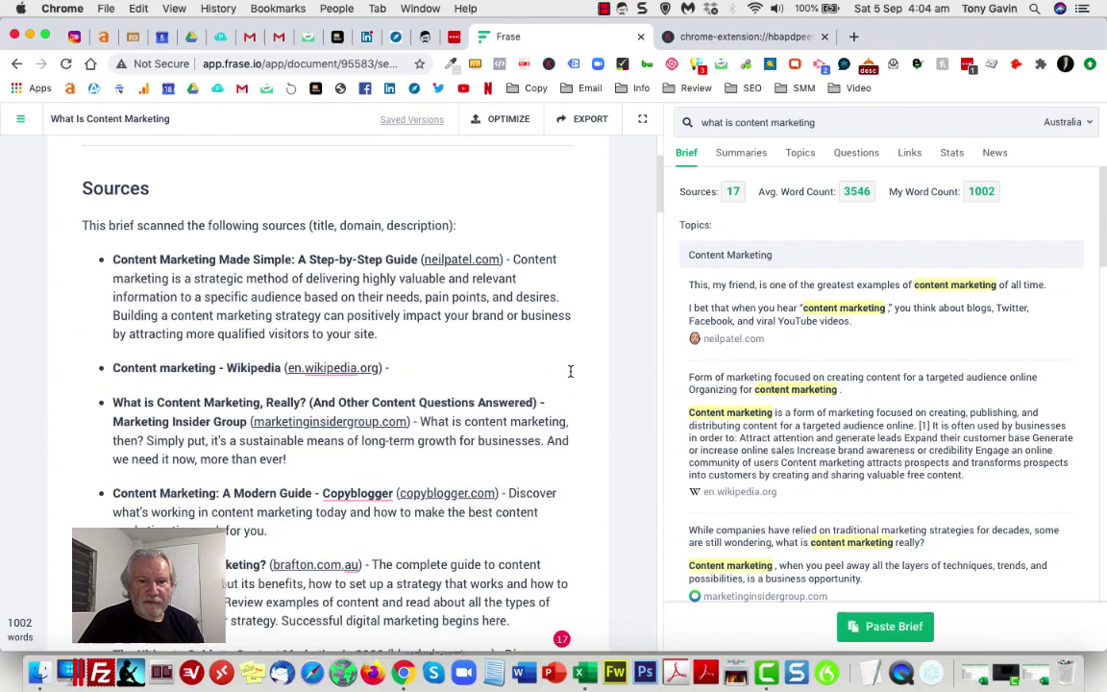
scroll(570, 371, "down", 6)
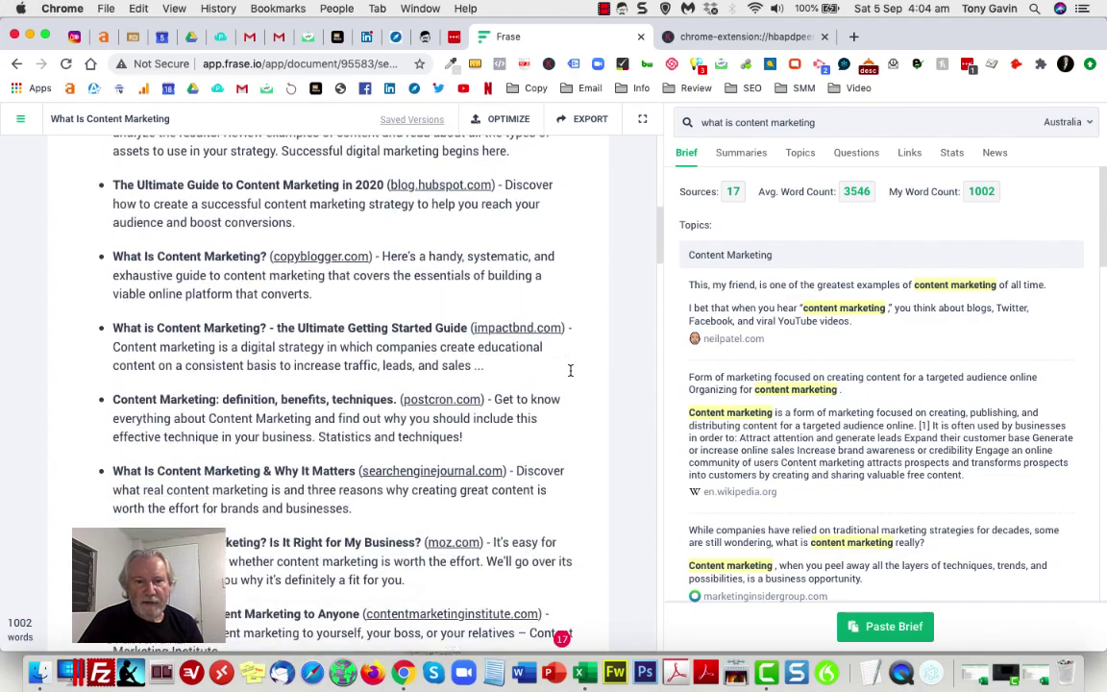
scroll(570, 369, "down", 12)
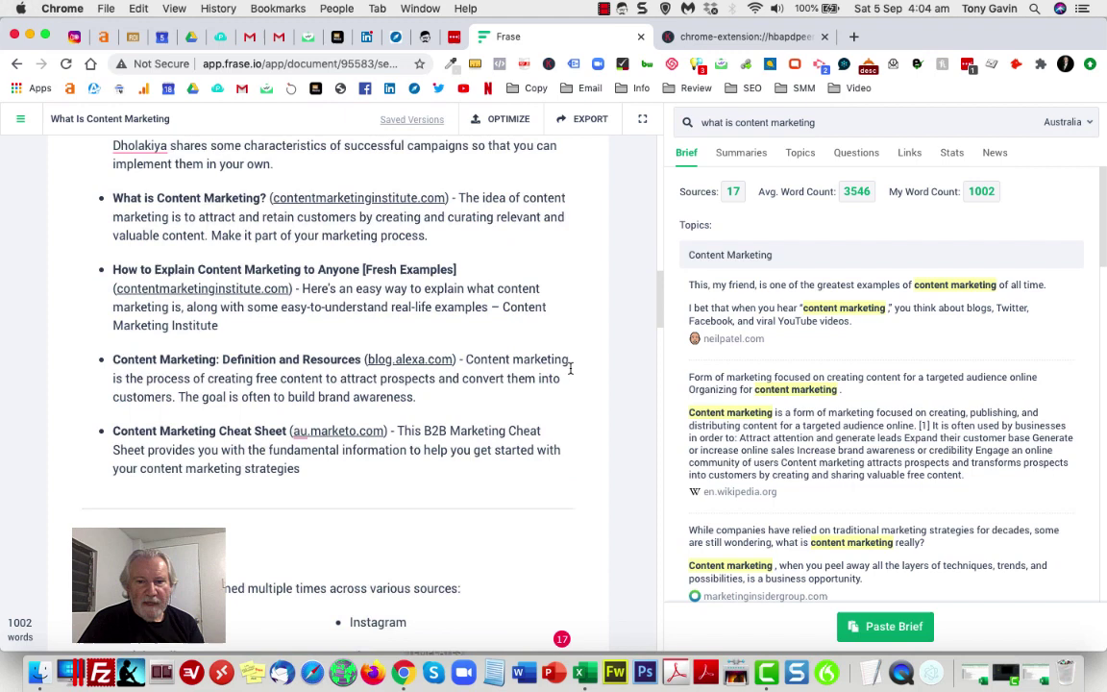
scroll(570, 362, "down", 11)
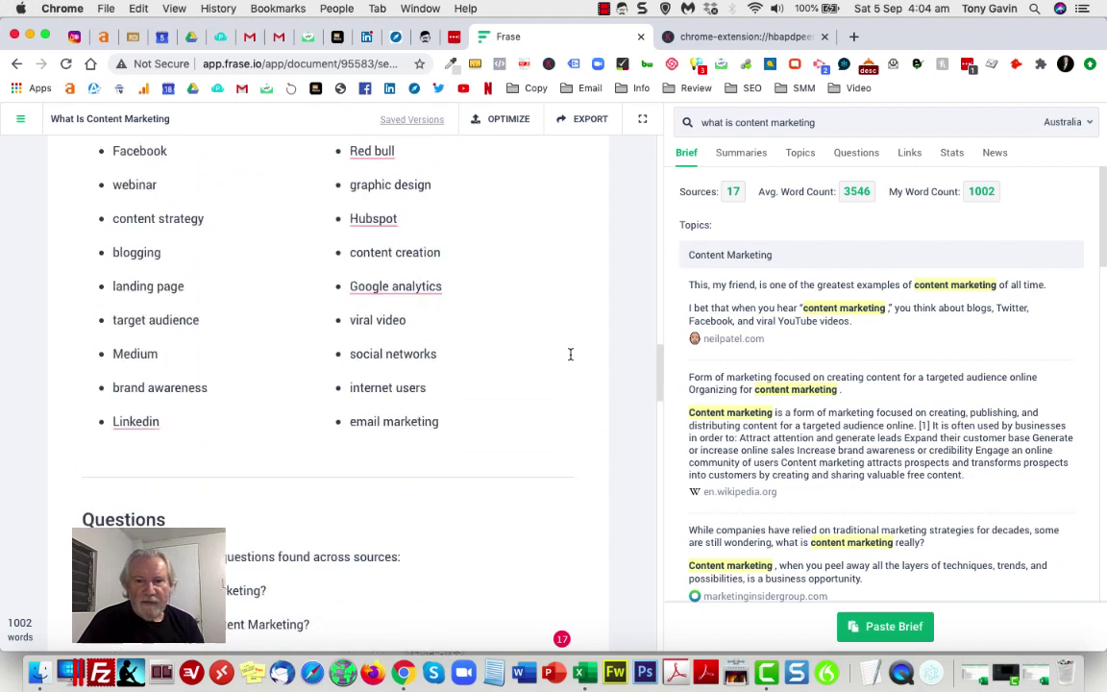
scroll(570, 350, "down", 10)
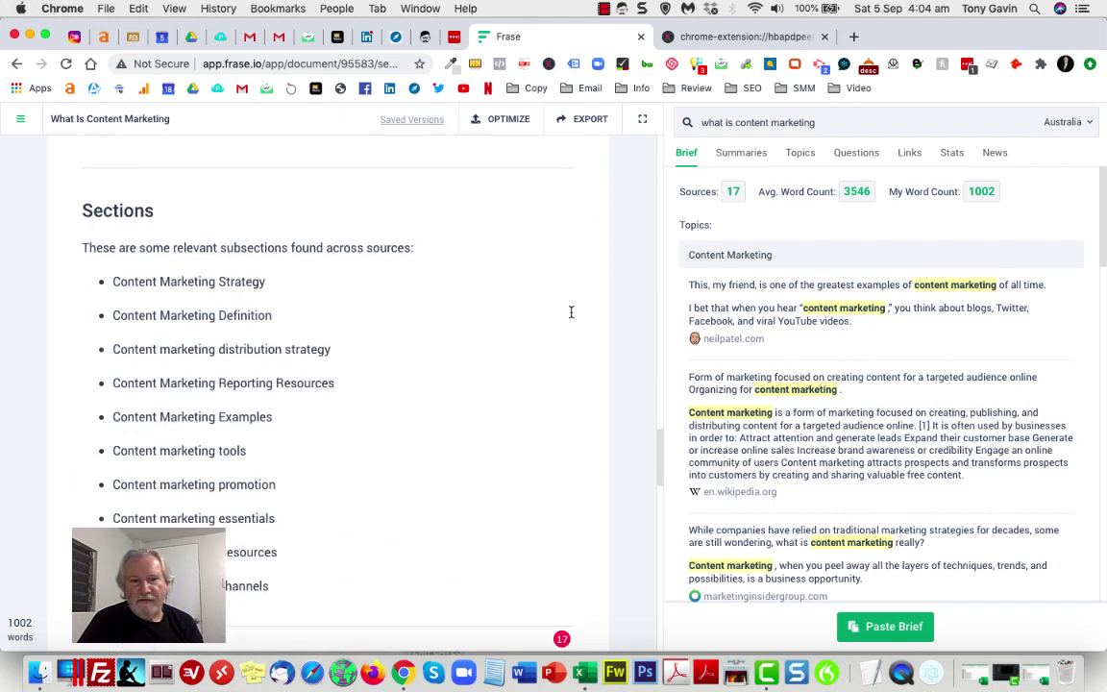
scroll(572, 297, "down", 2)
scroll(572, 297, "up", 20)
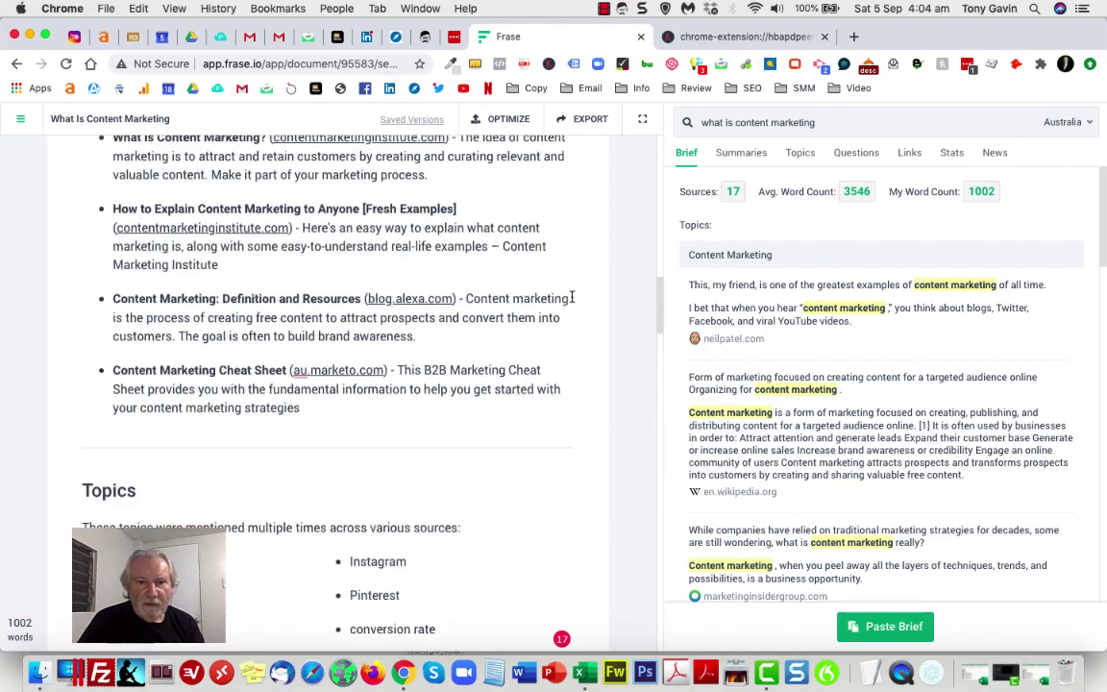
scroll(572, 297, "up", 5)
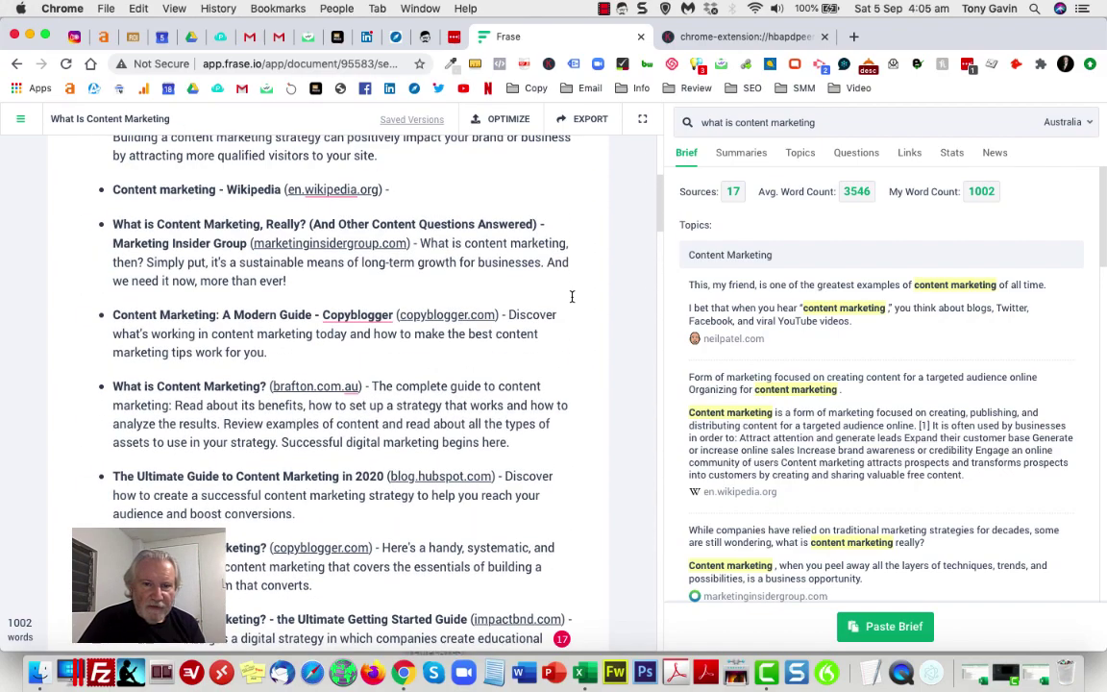
scroll(571, 297, "up", 3)
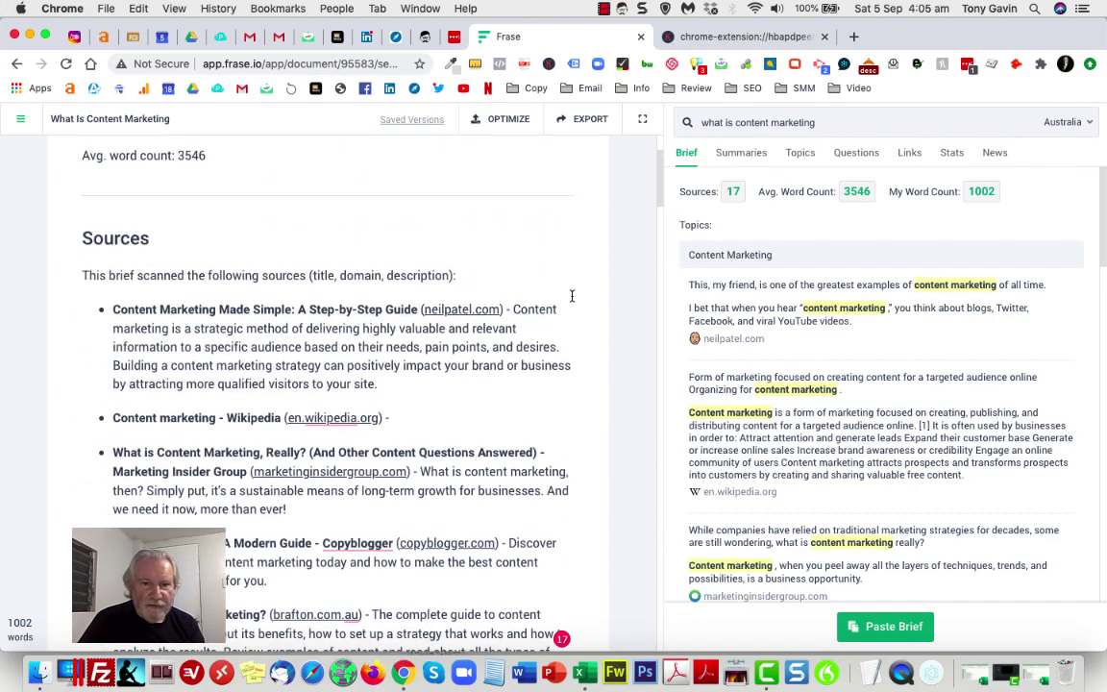
Read through the brief's Sources list, examining each article's title, domain and description
scroll(581, 390, "down", 2)
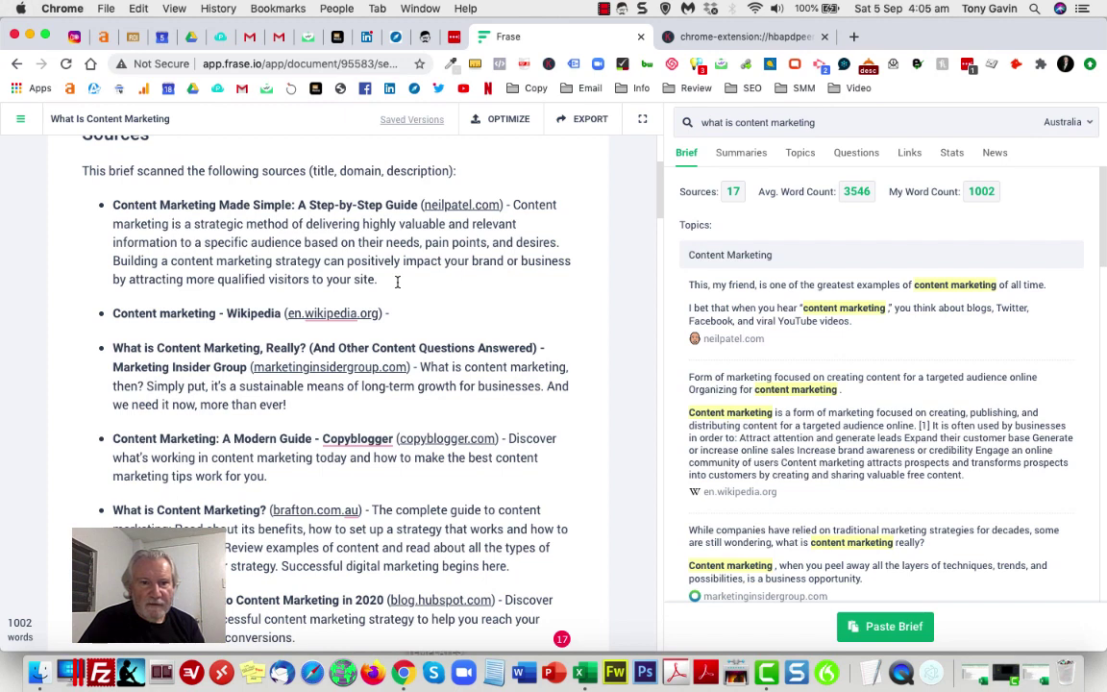
scroll(451, 279, "down", 2)
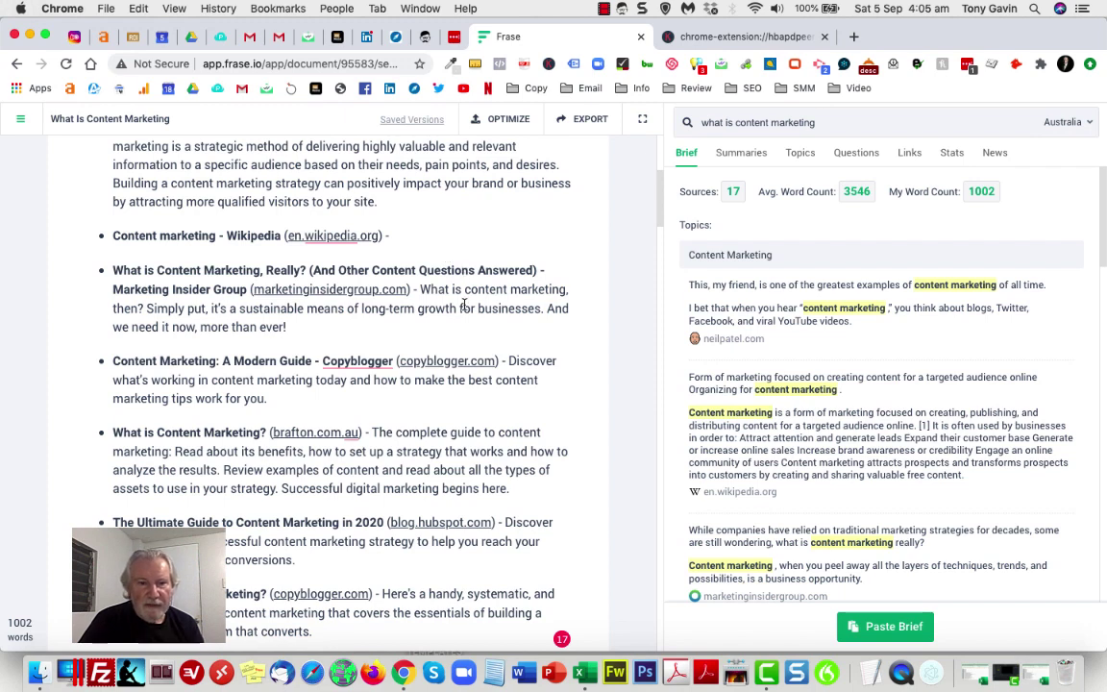
scroll(464, 304, "down", 1)
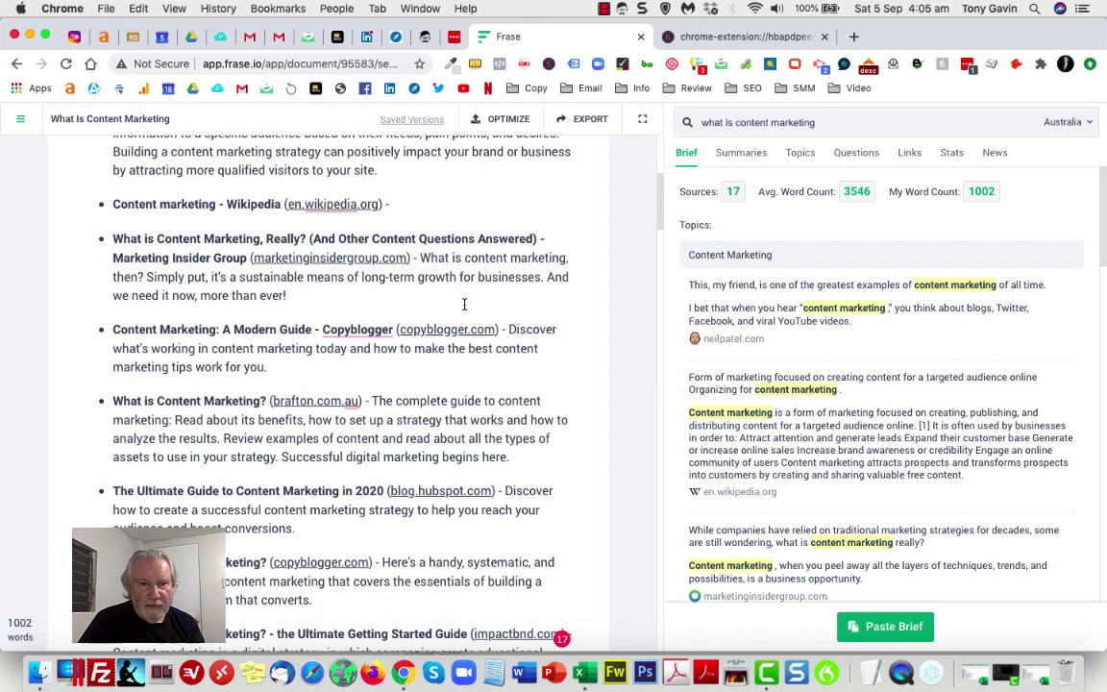
scroll(464, 305, "down", 1)
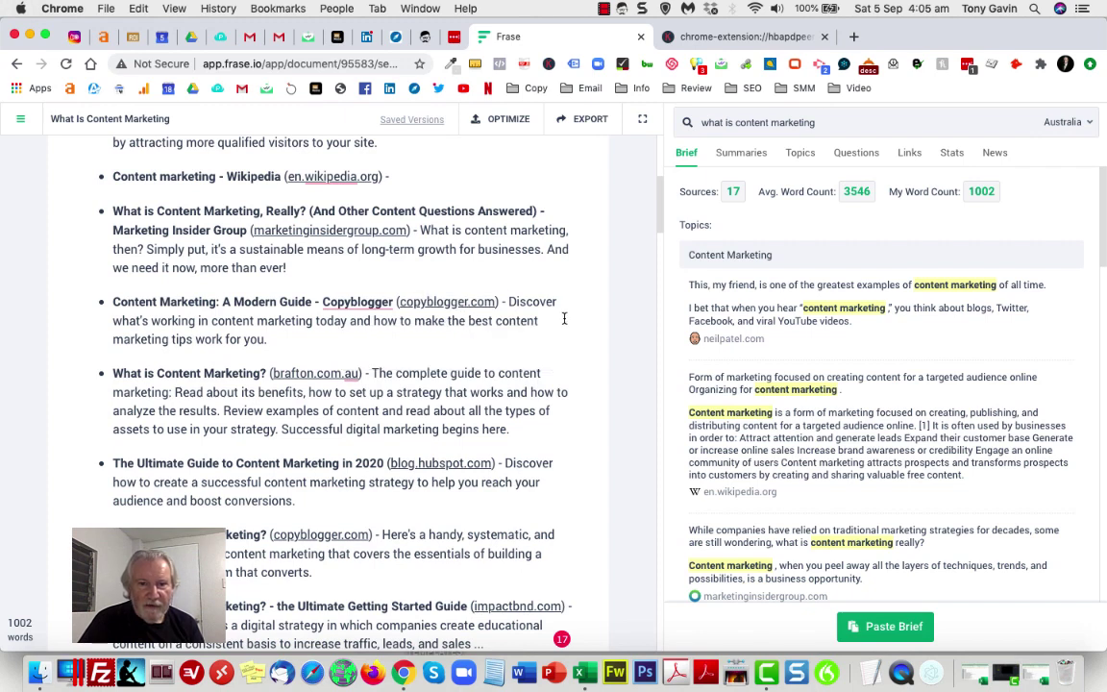
scroll(564, 318, "down", 3)
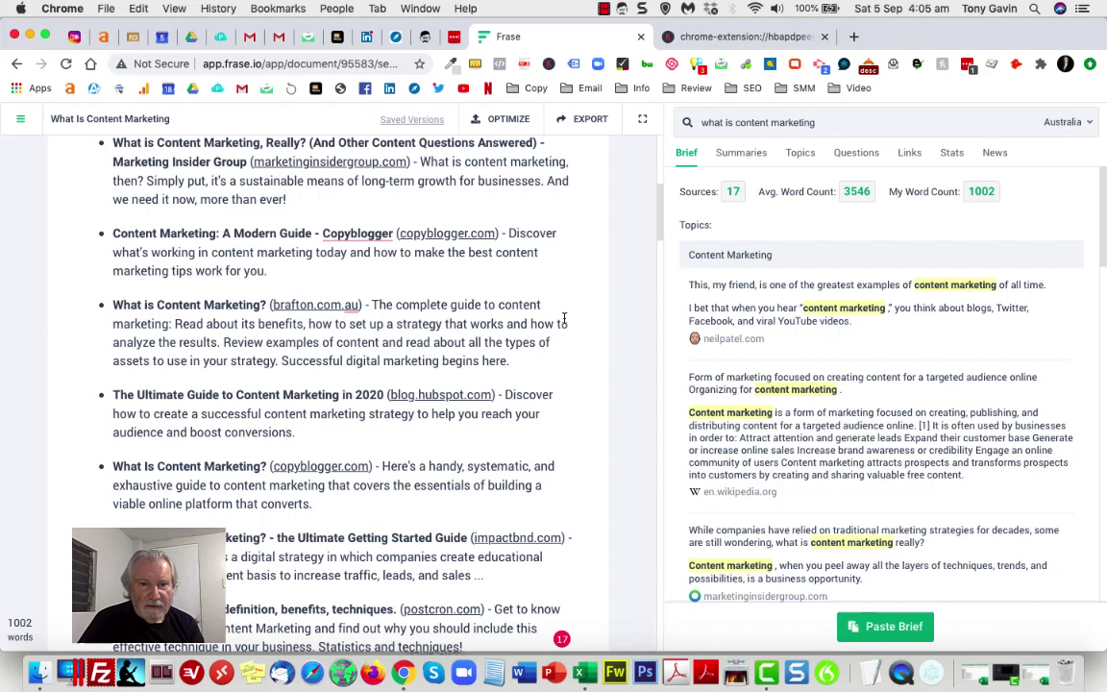
scroll(564, 318, "down", 3)
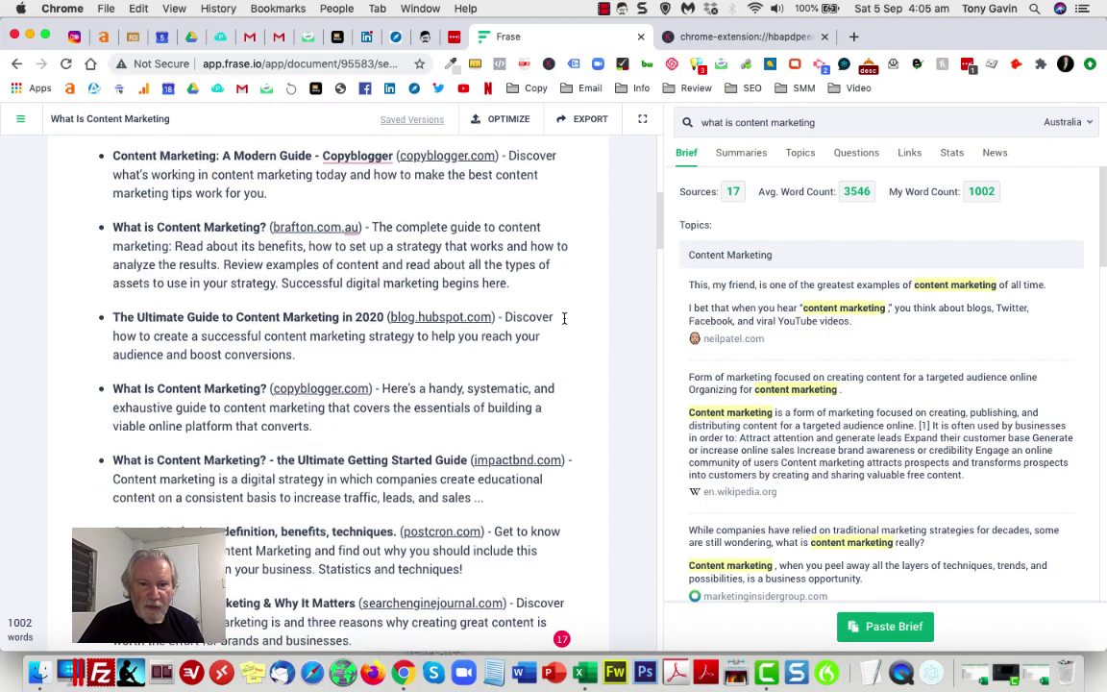
scroll(564, 319, "down", 2)
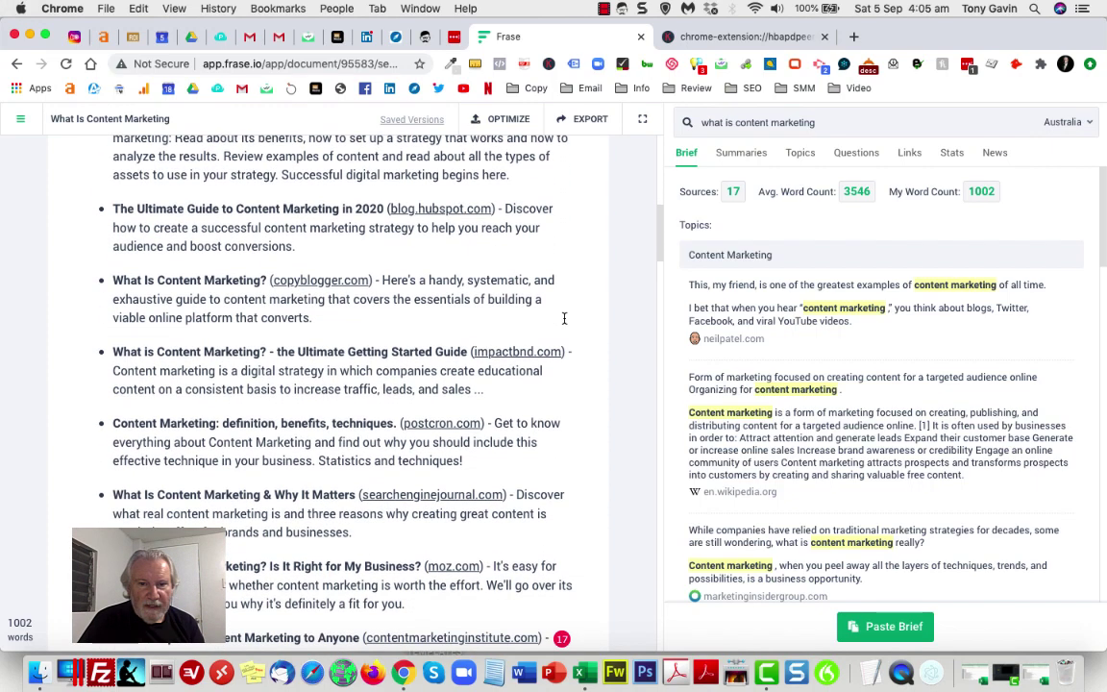
scroll(586, 419, "down", 3)
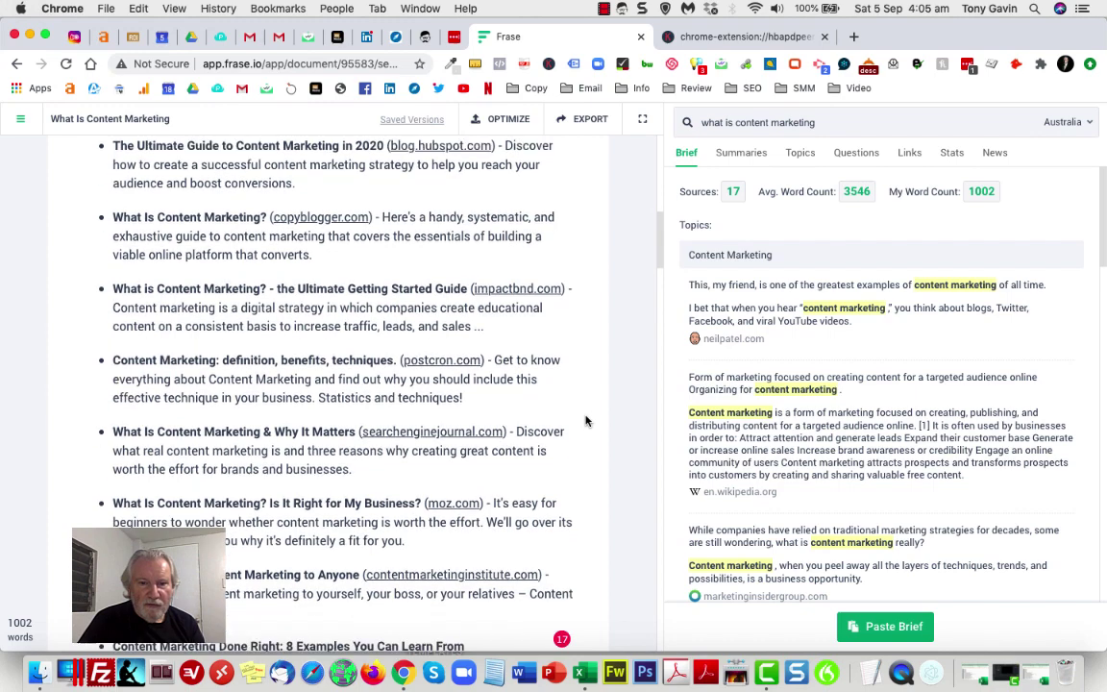
scroll(585, 419, "down", 4)
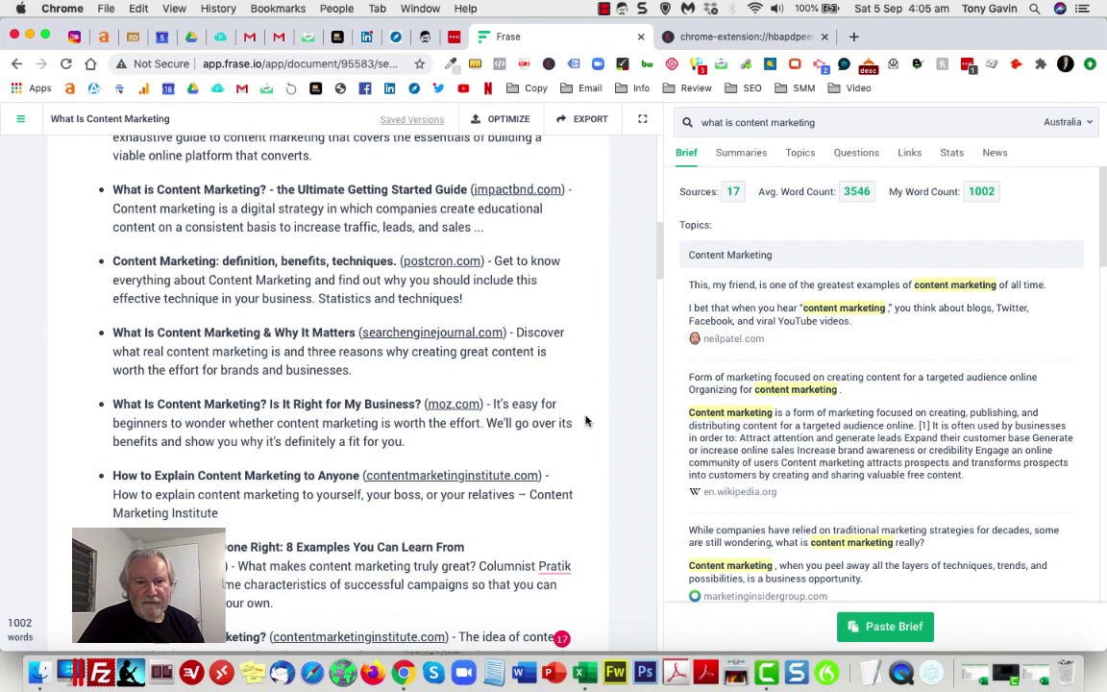
scroll(585, 420, "down", 5)
scroll(586, 420, "down", 5)
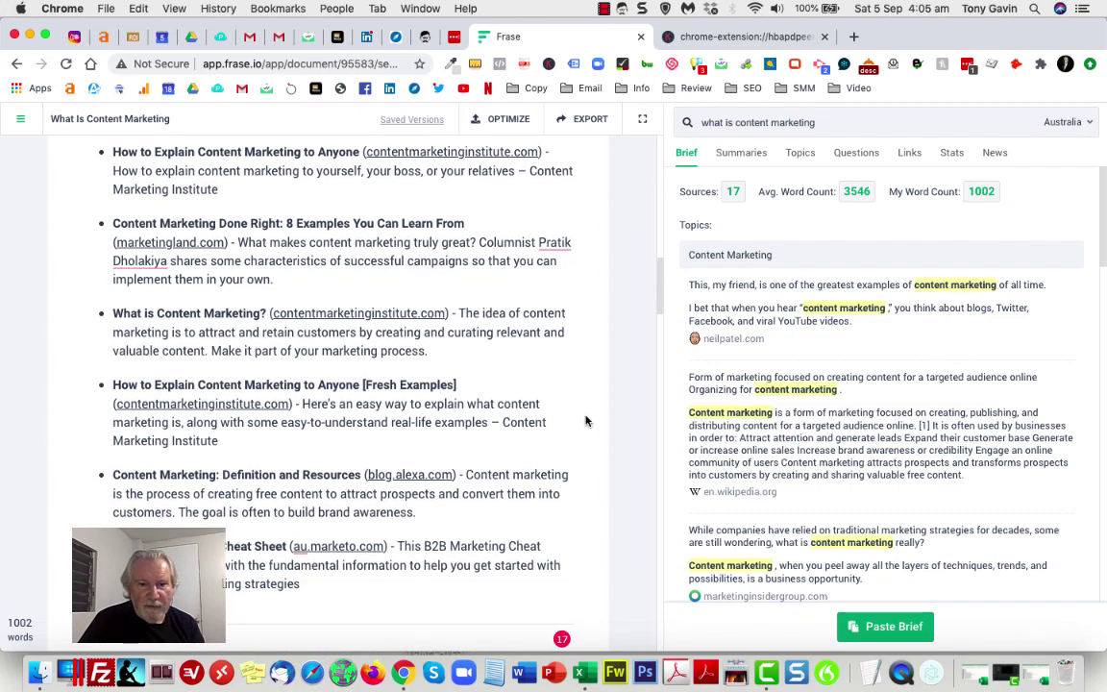
scroll(586, 420, "up", 15)
scroll(587, 420, "up", 6)
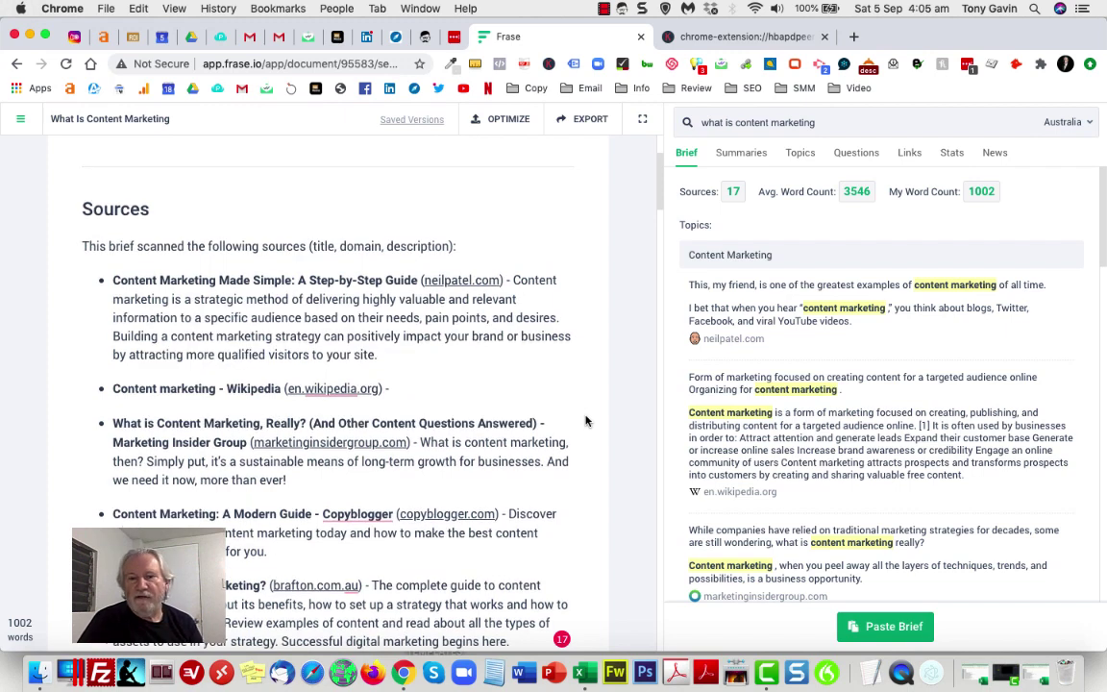
Open the "What Is Content Marketing?" source from copyblogger.com in a new window, skim the article and return to the Frase document
scroll(586, 420, "down", 1)
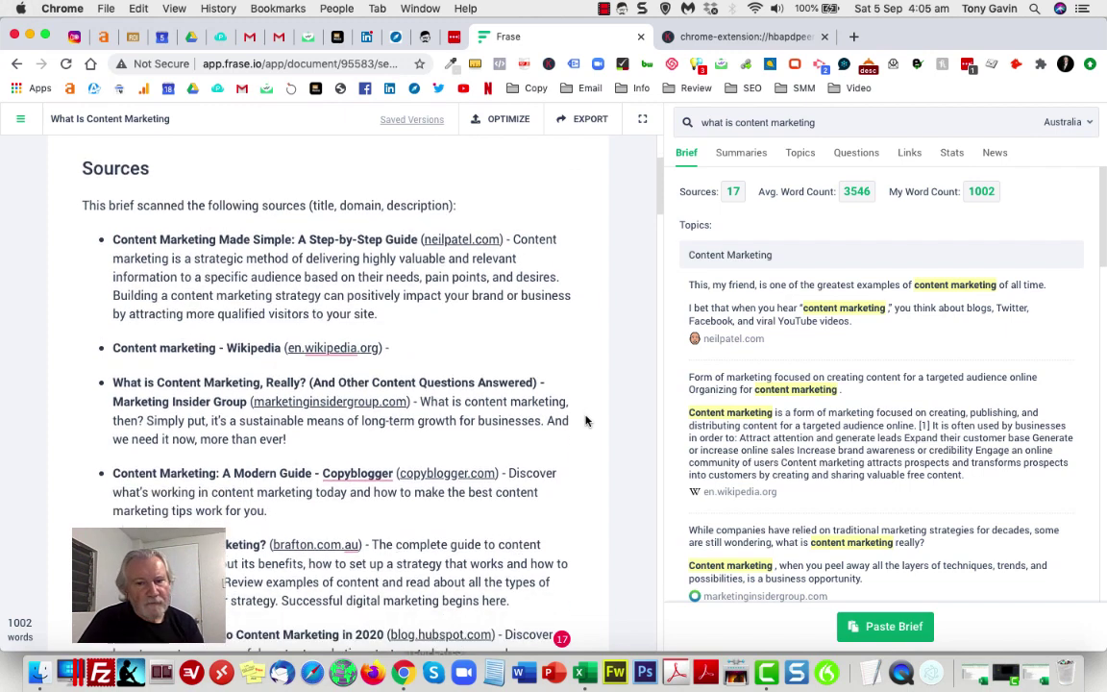
scroll(586, 420, "down", 5)
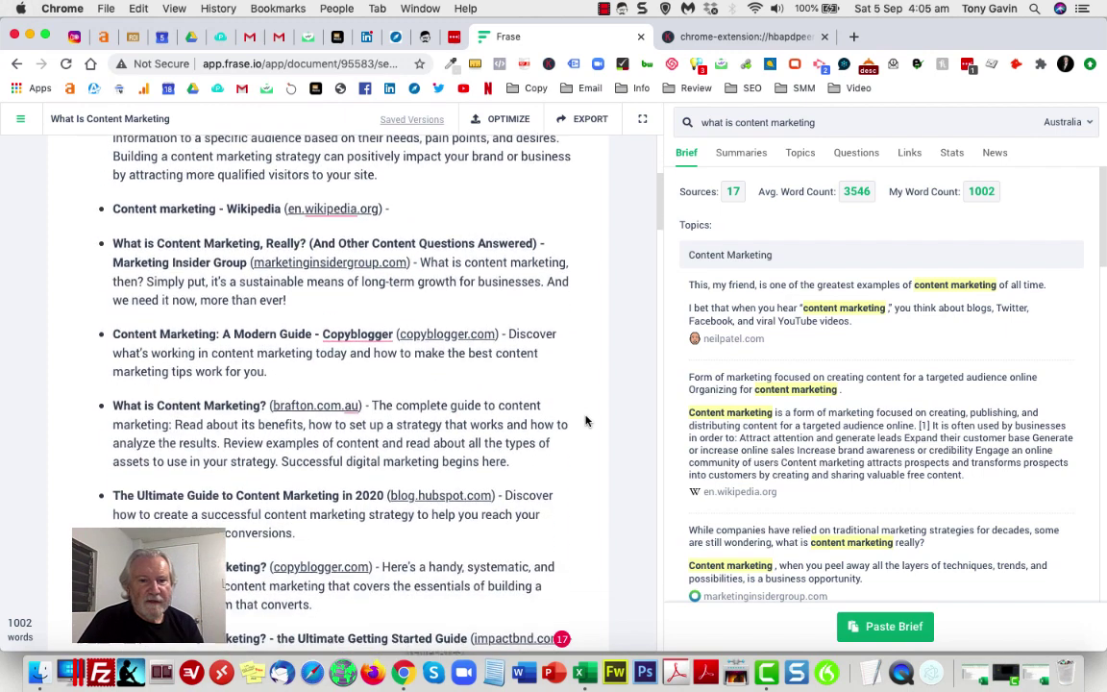
scroll(586, 420, "down", 3)
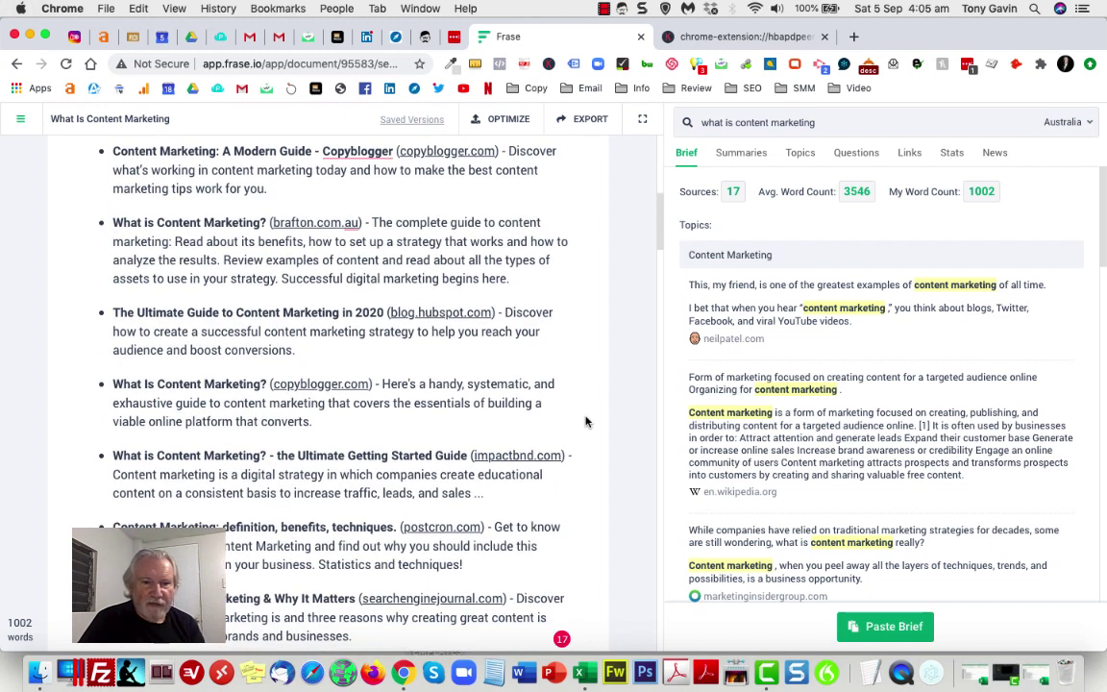
right_click(317, 392)
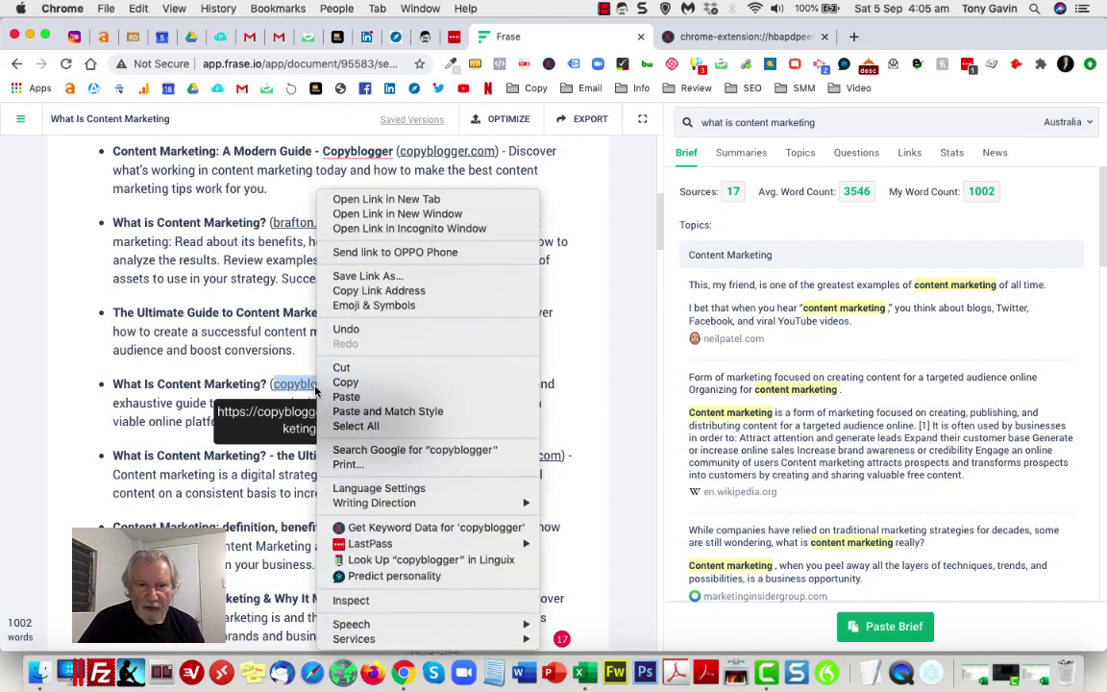
left_click(368, 212)
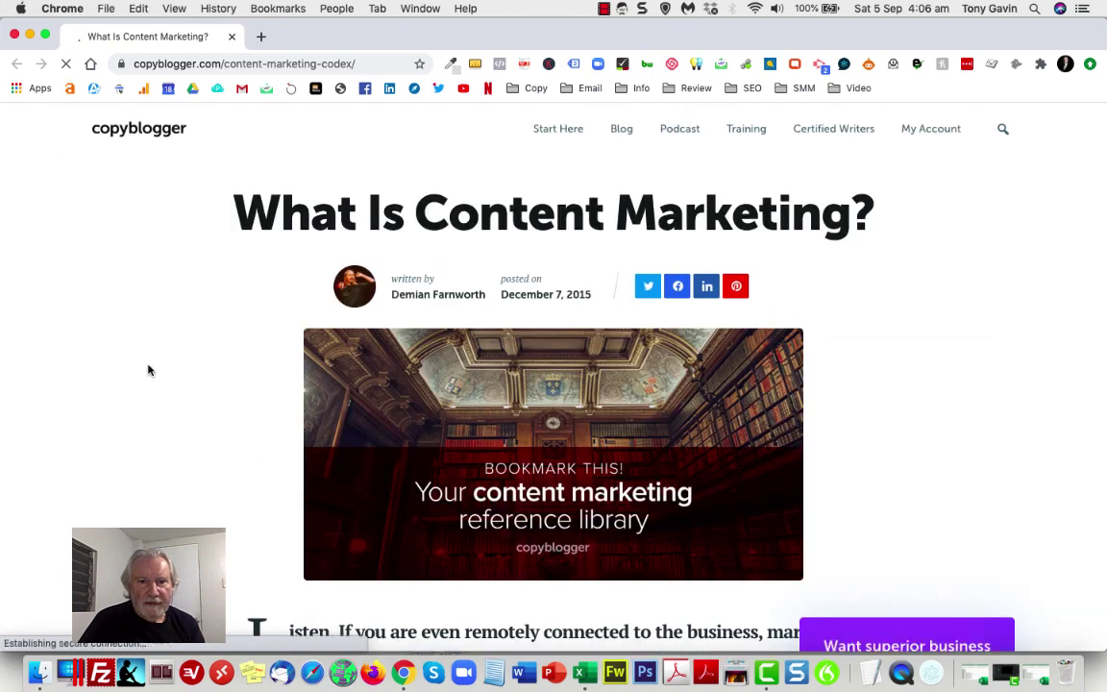
scroll(148, 371, "down", 5)
scroll(148, 371, "down", 8)
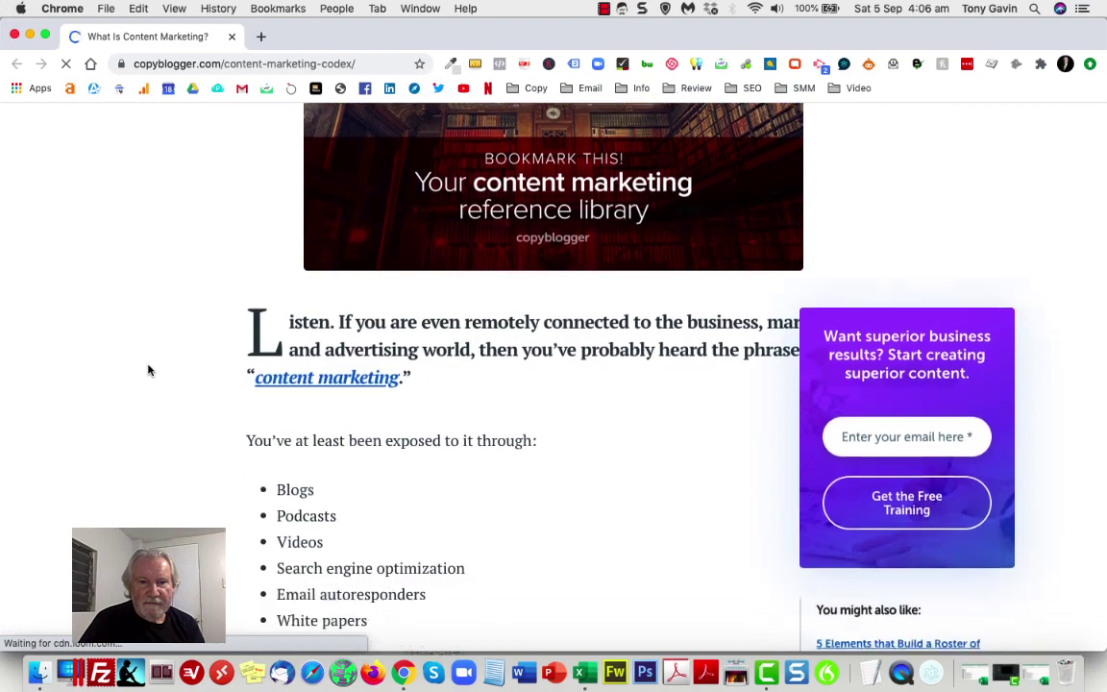
scroll(179, 394, "down", 13)
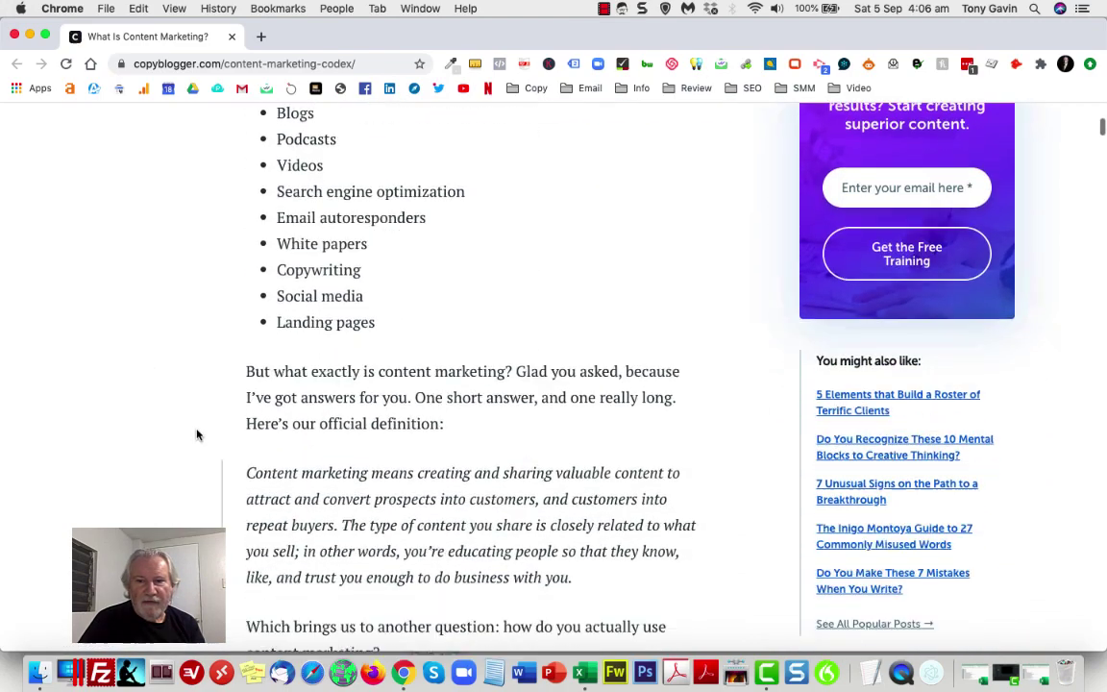
scroll(202, 408, "down", 15)
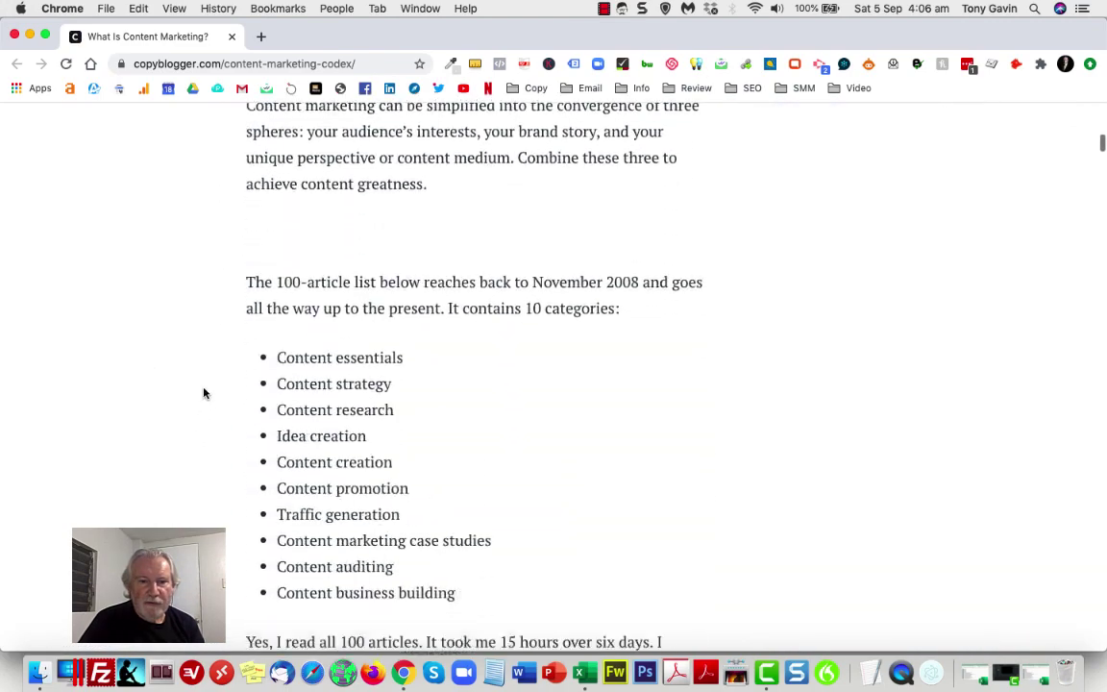
scroll(207, 366, "up", 3)
scroll(208, 368, "up", 20)
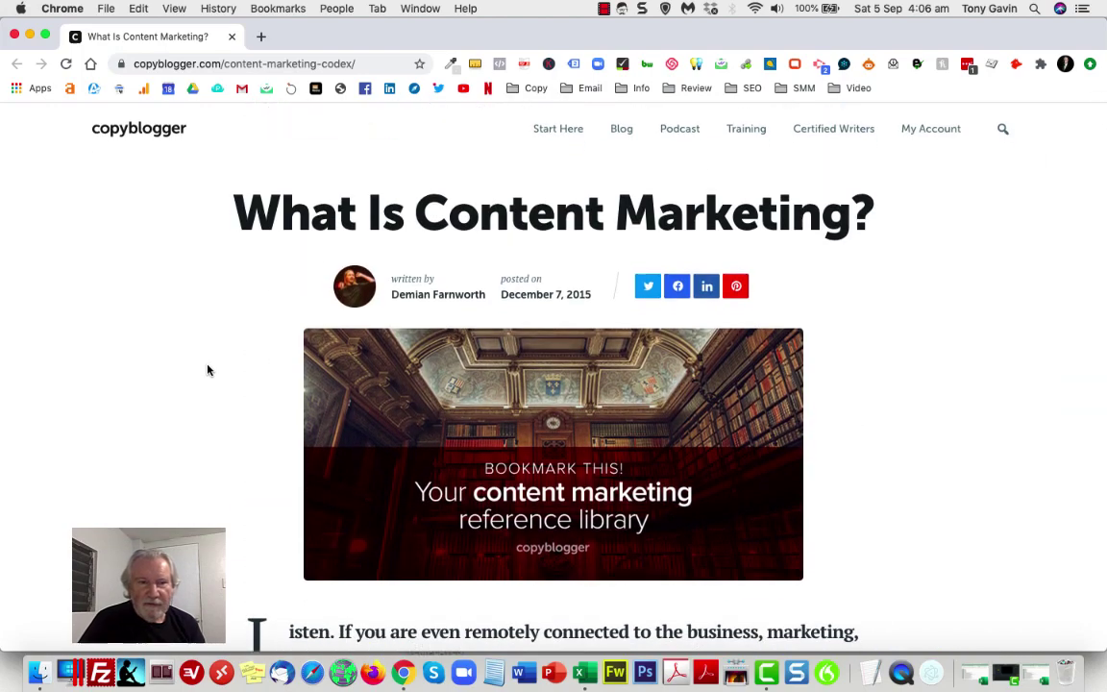
left_click(30, 36)
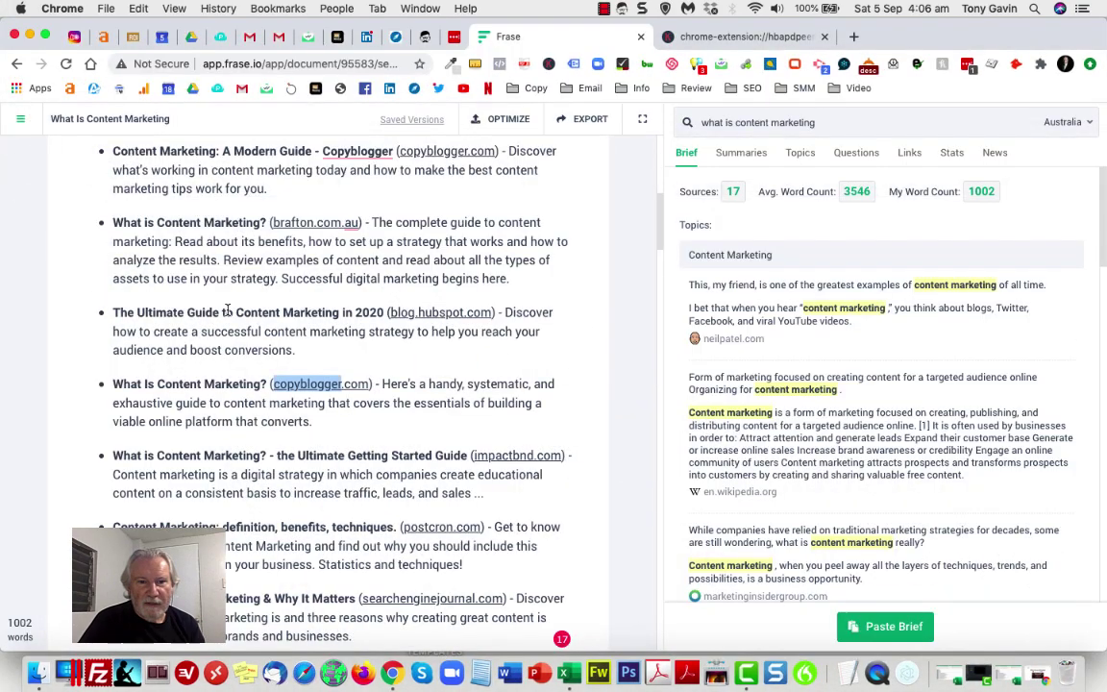
Delete the copyblogger.com "What Is Content Marketing?" entry, including its description and bullet, from the brief's Sources list
left_click(492, 411)
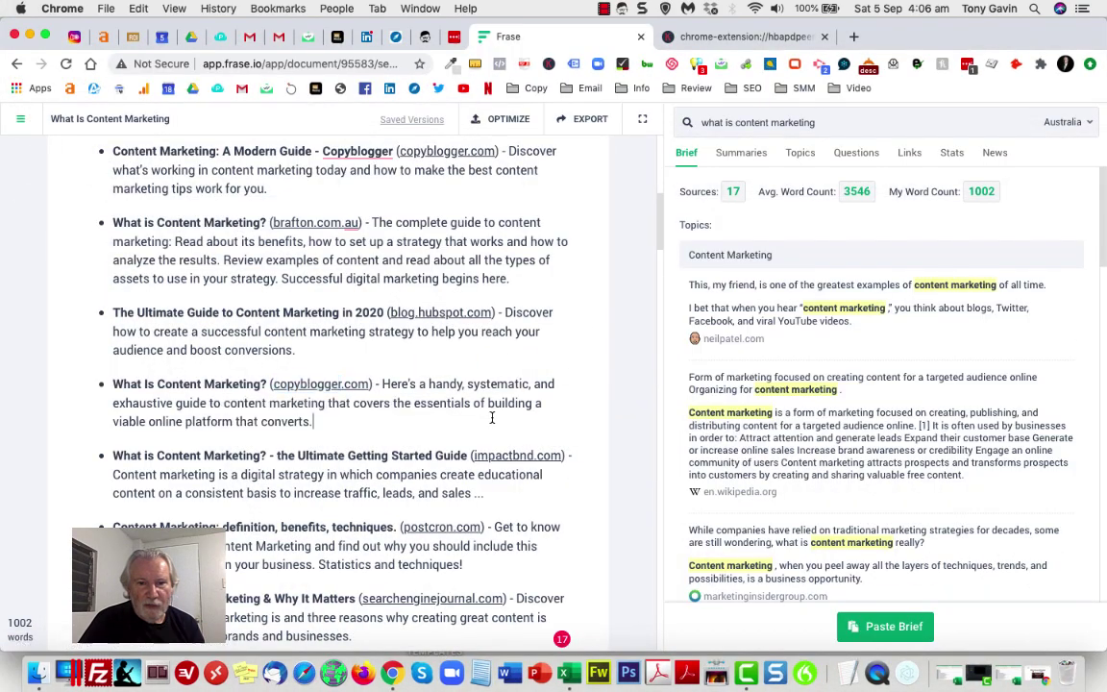
left_click_drag(376, 424, 89, 373)
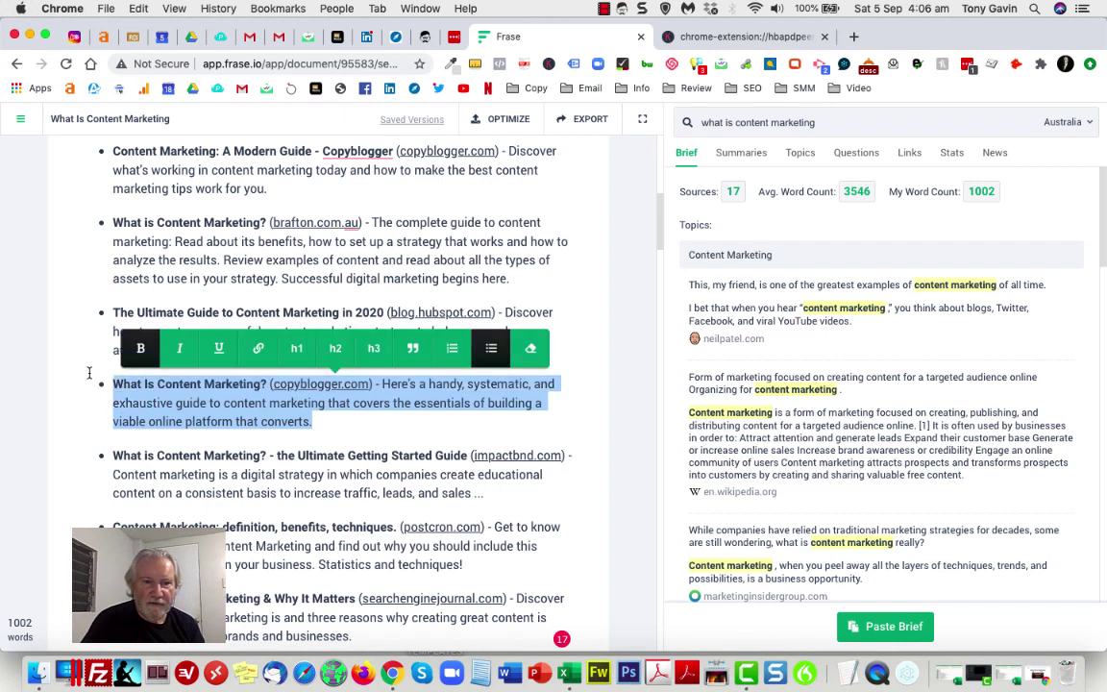
key("BackSpace")
key("BackSpace")
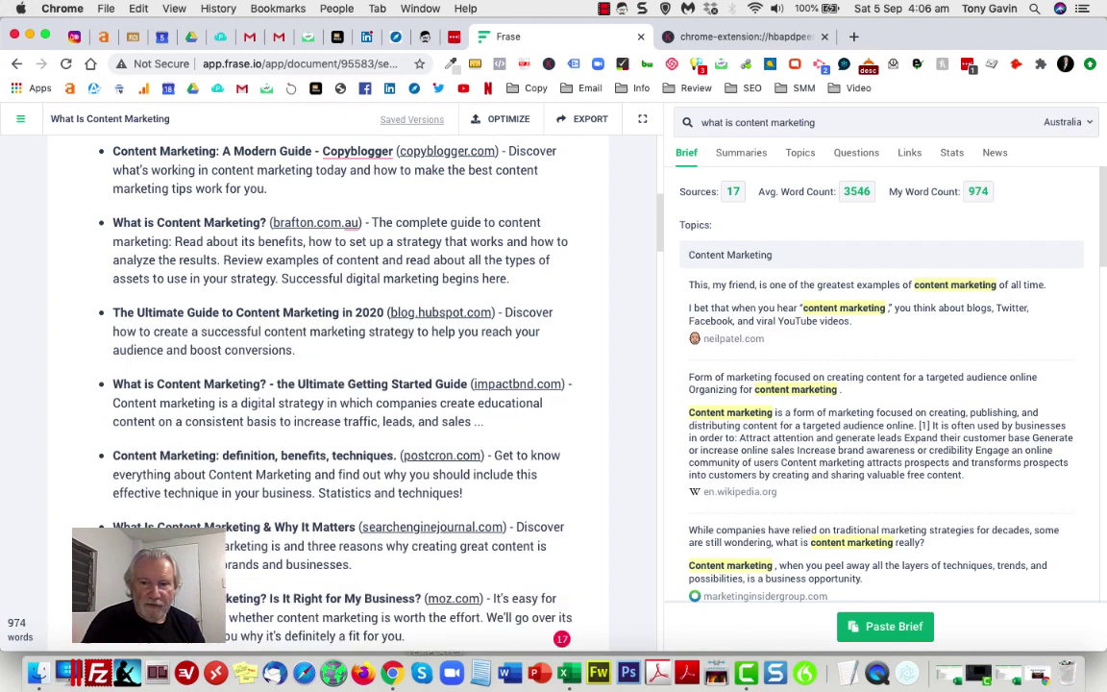
scroll(421, 355, "down", 10)
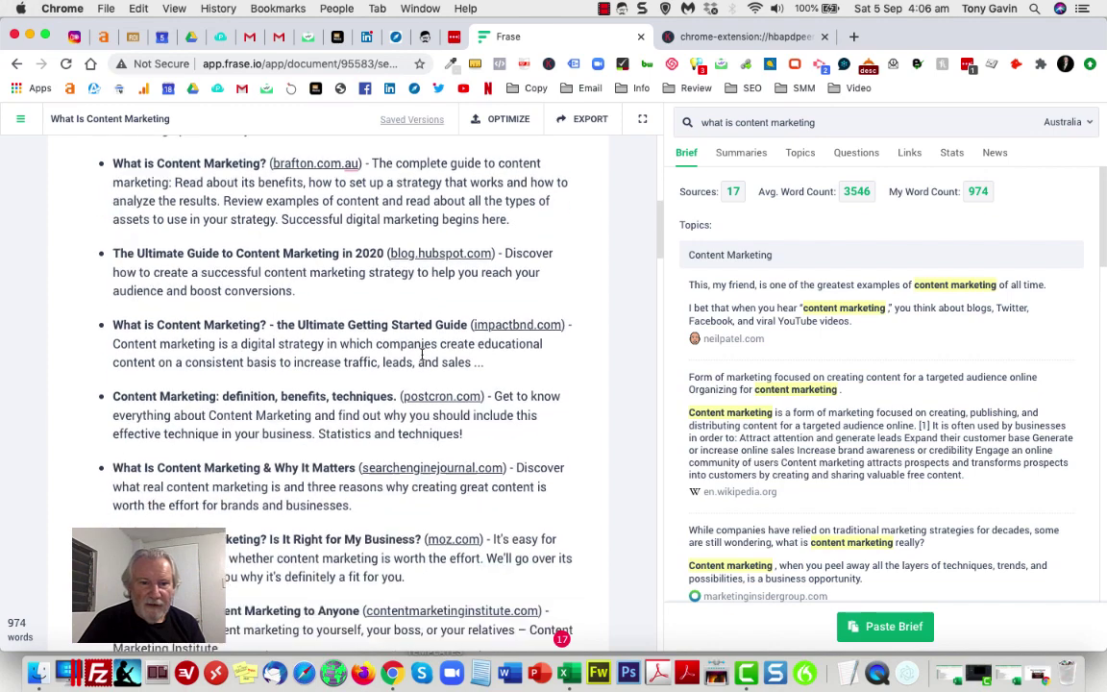
Add a bullet reading "Feel free to add more sources." after the Content Marketing Cheat Sheet entry ending the Sources list
scroll(422, 354, "down", 8)
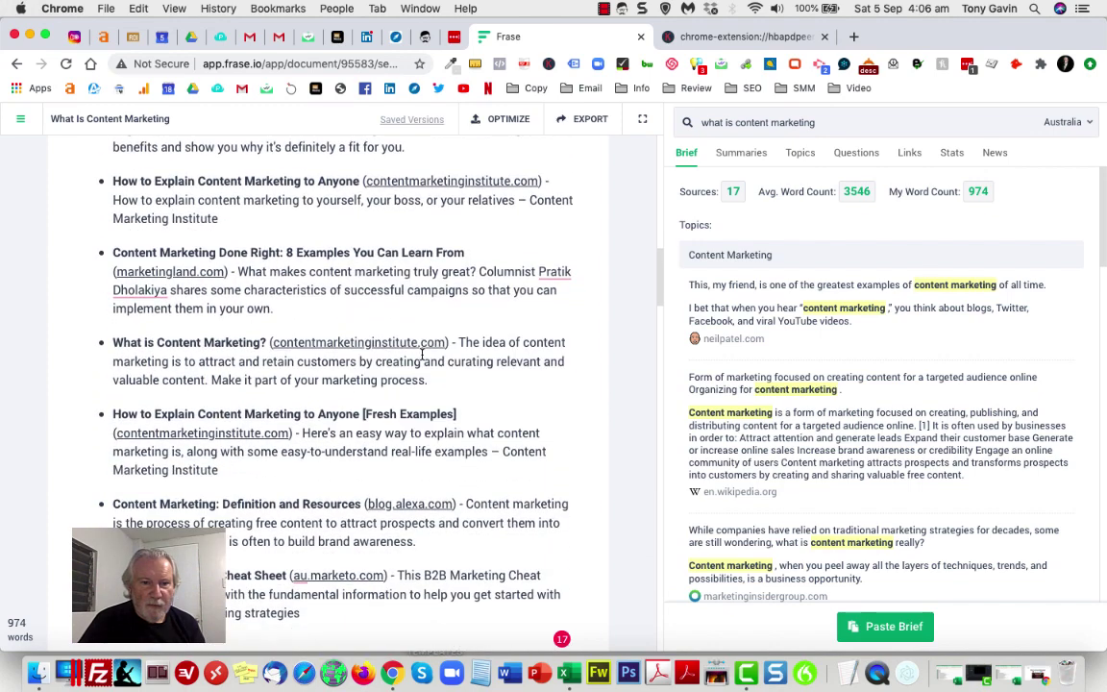
scroll(422, 355, "down", 9)
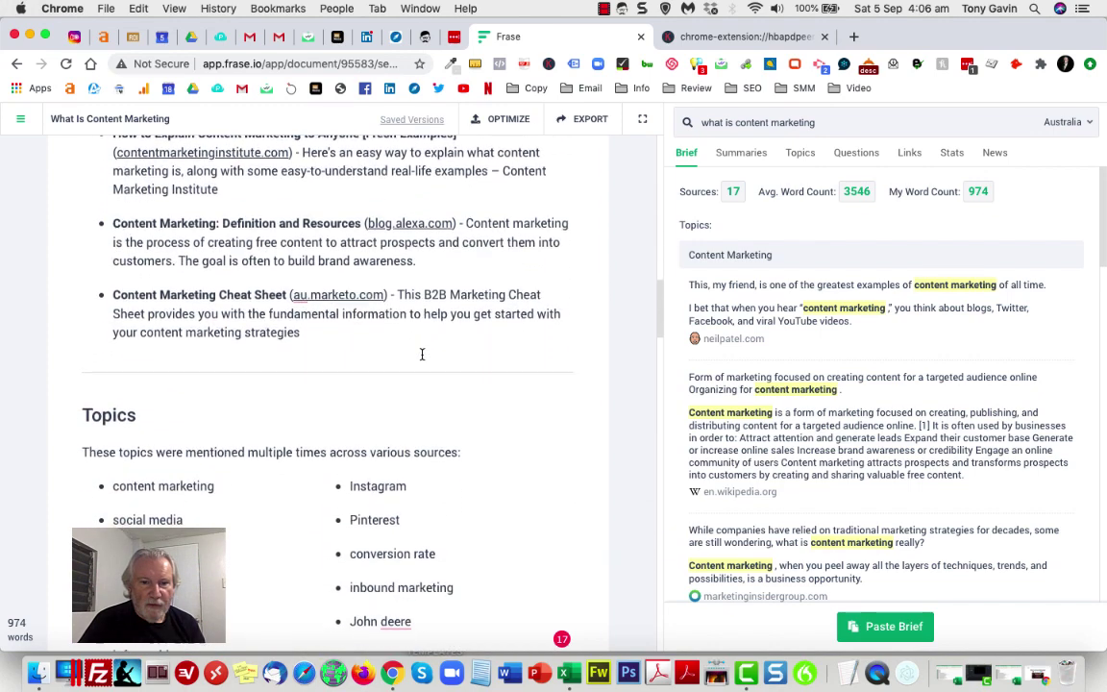
scroll(422, 355, "down", 8)
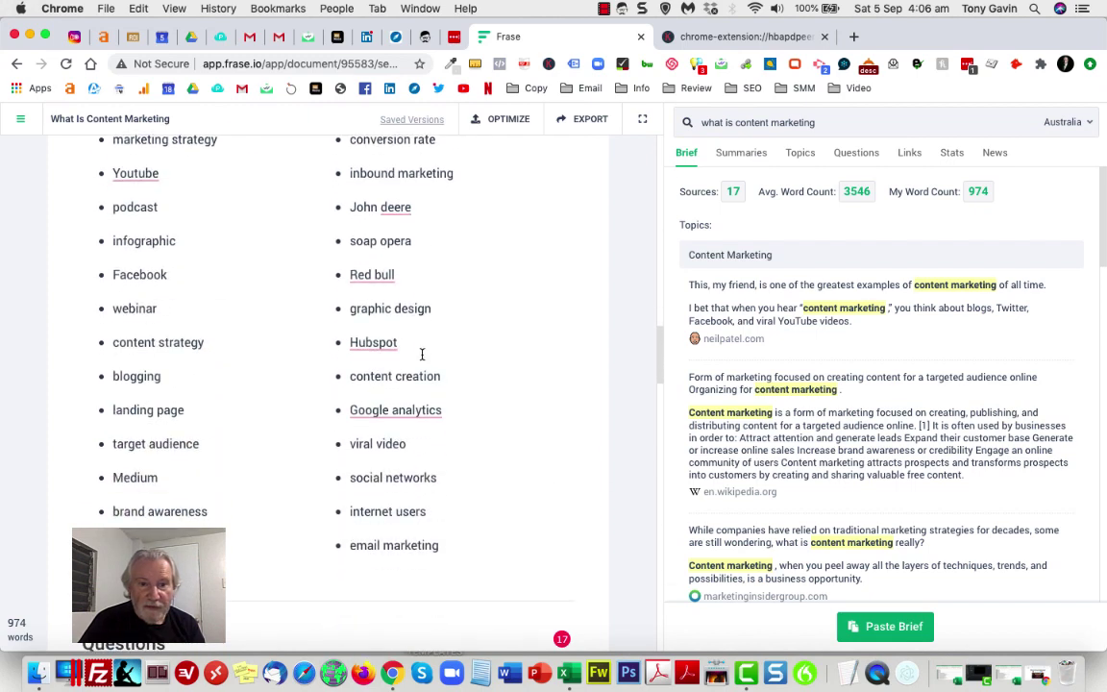
scroll(422, 355, "down", 16)
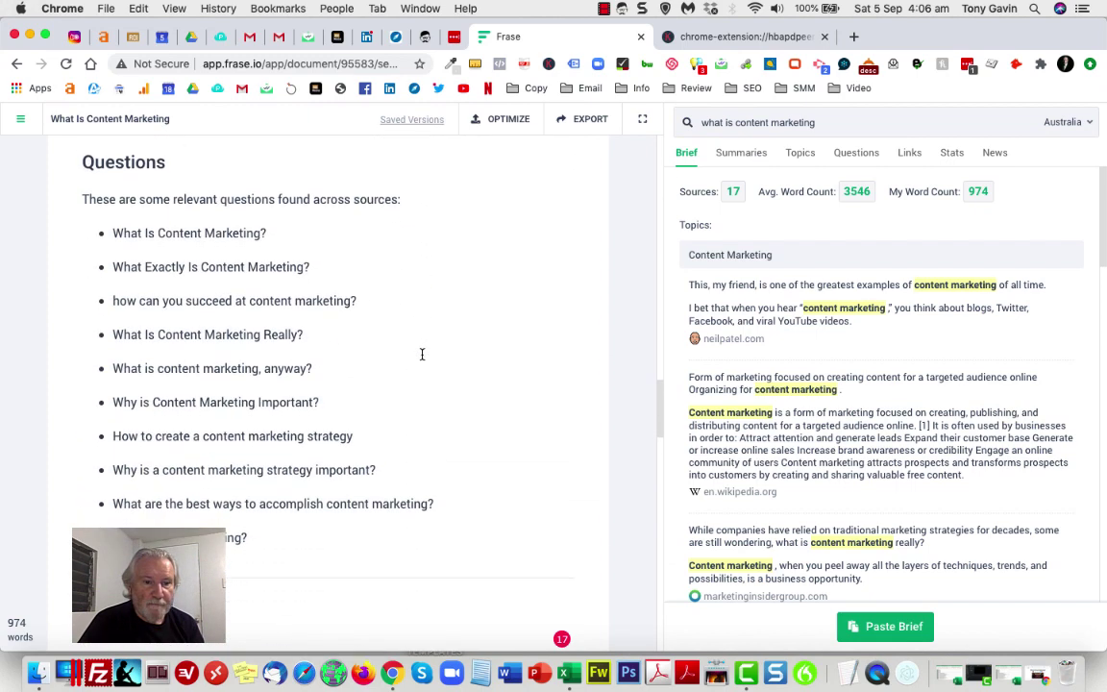
scroll(422, 355, "up", 20)
scroll(422, 355, "up", 15)
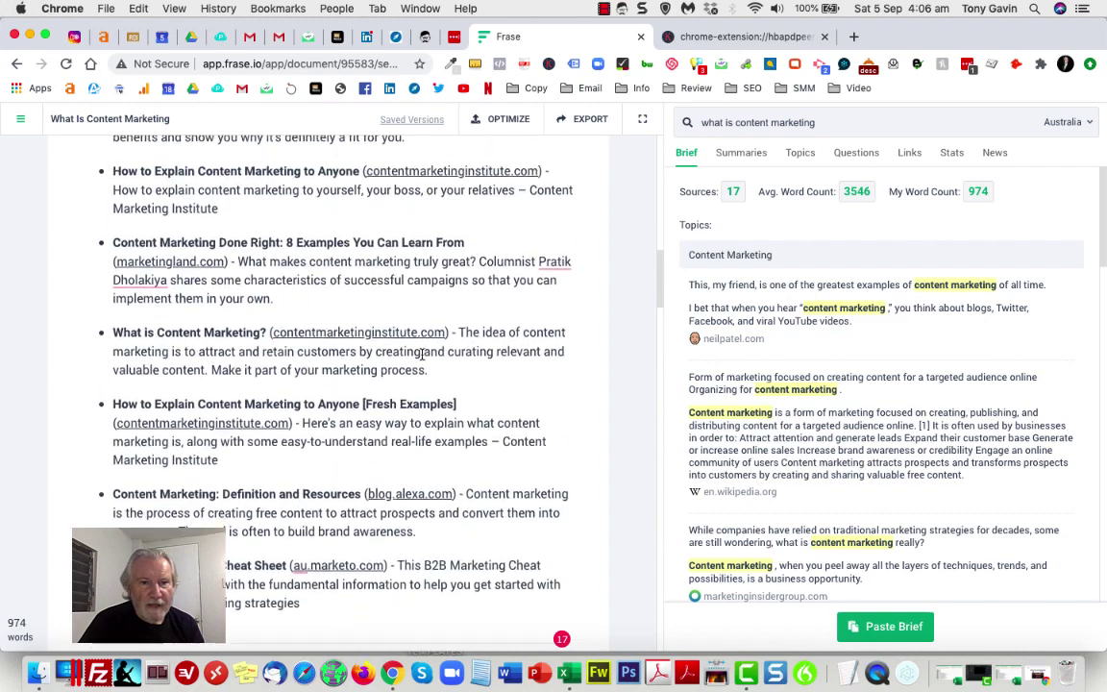
scroll(422, 355, "down", 3)
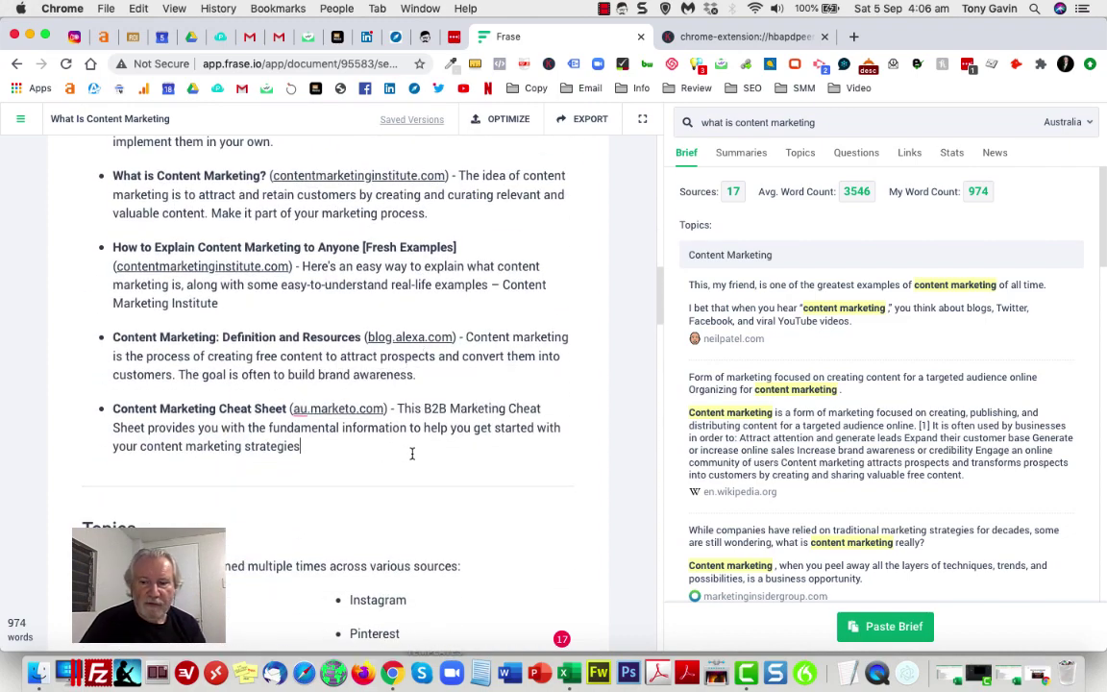
key("Return")
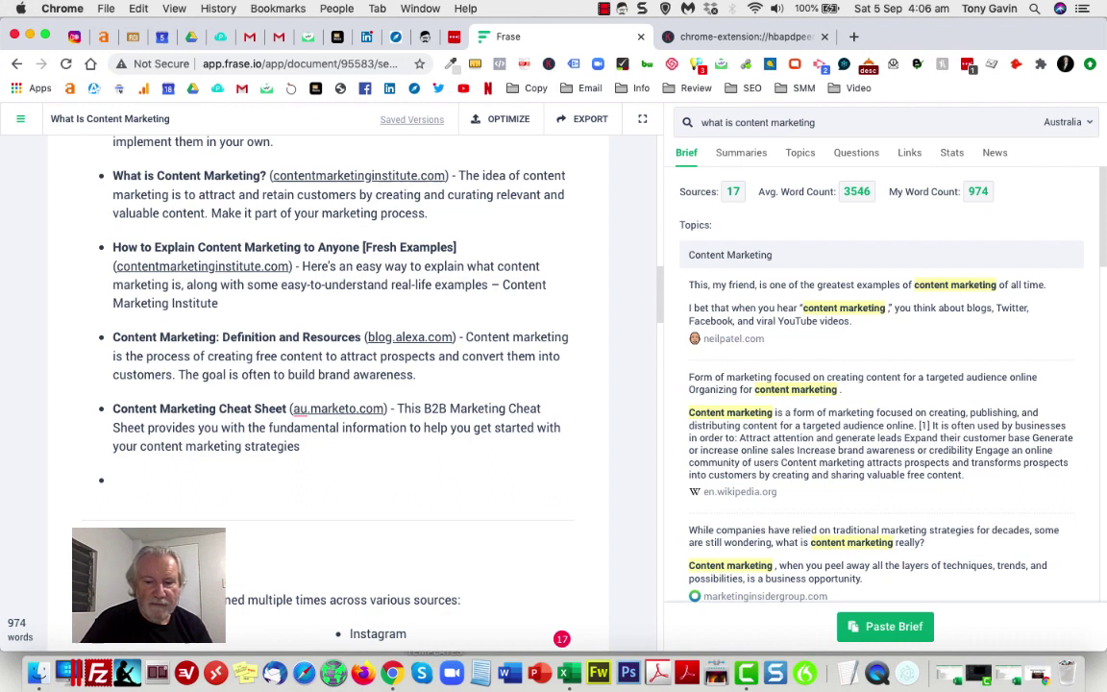
type("Fe")
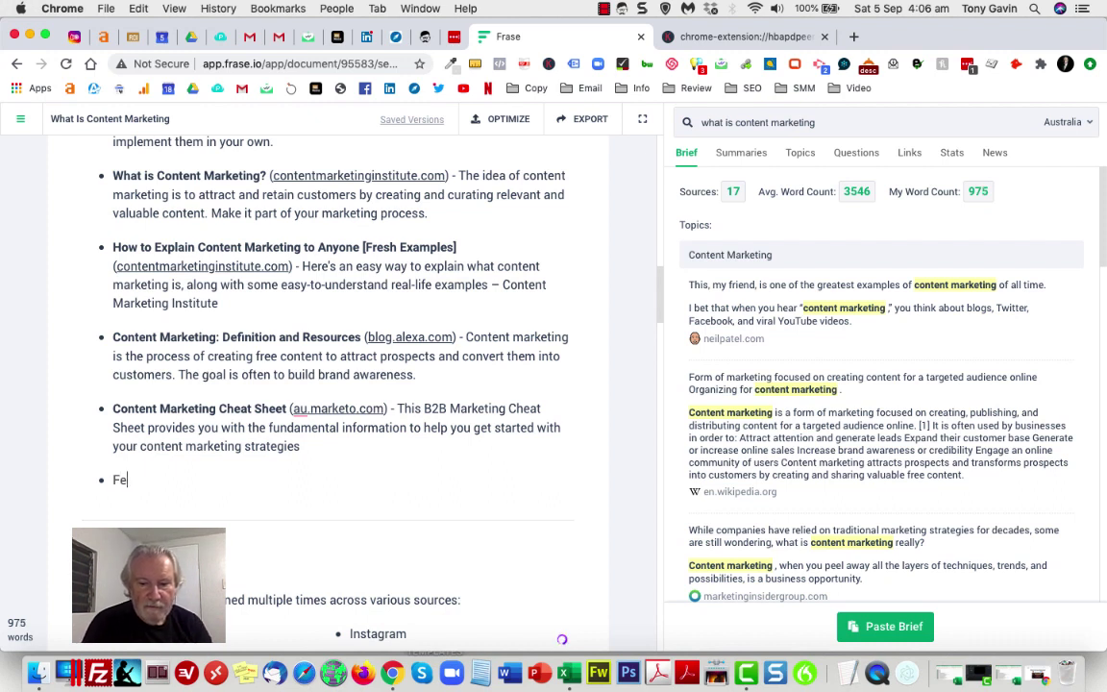
type("el free to ")
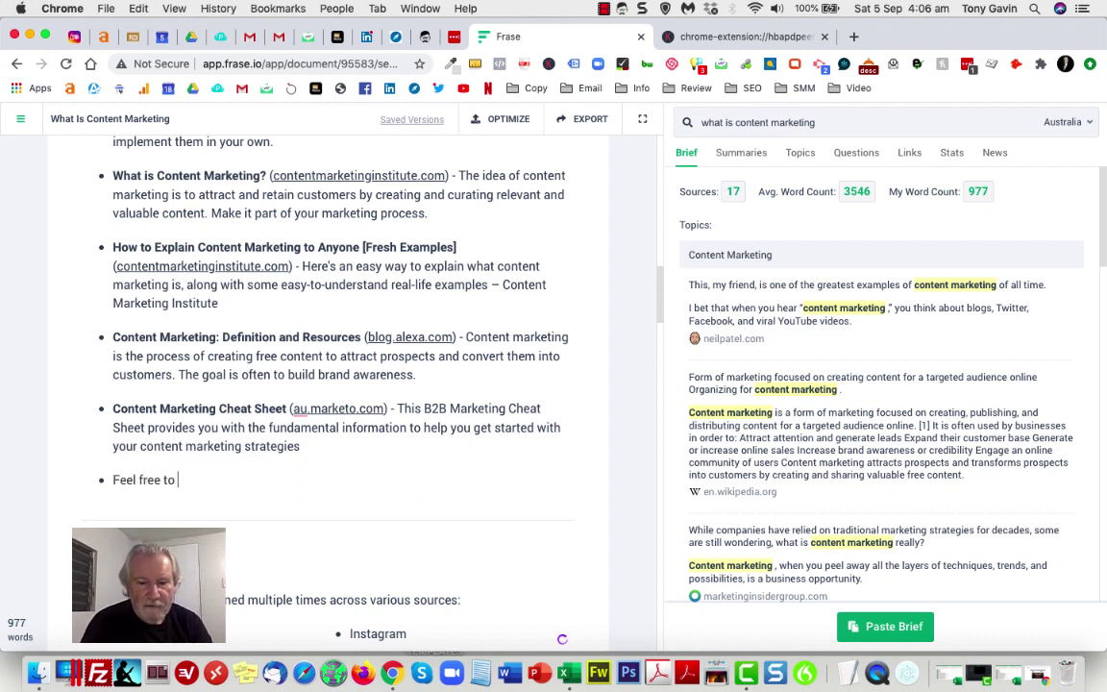
type("add more sources.")
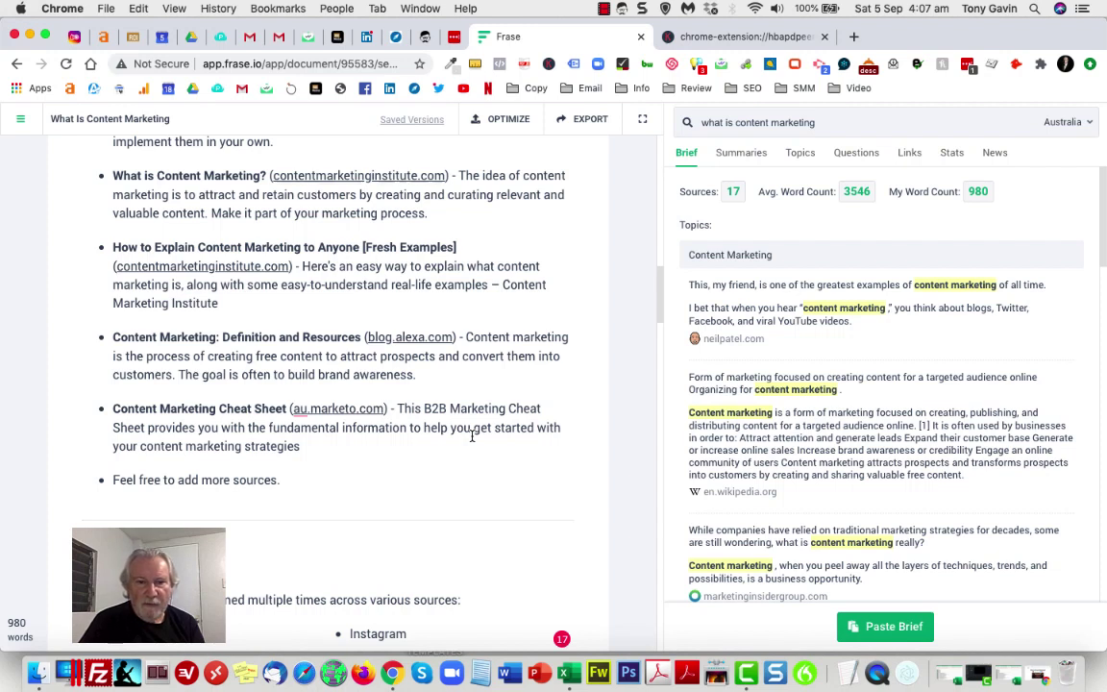
Look back over the edited Sources list, then continue through the brief's topics to its relevant questions
scroll(472, 435, "down", 1)
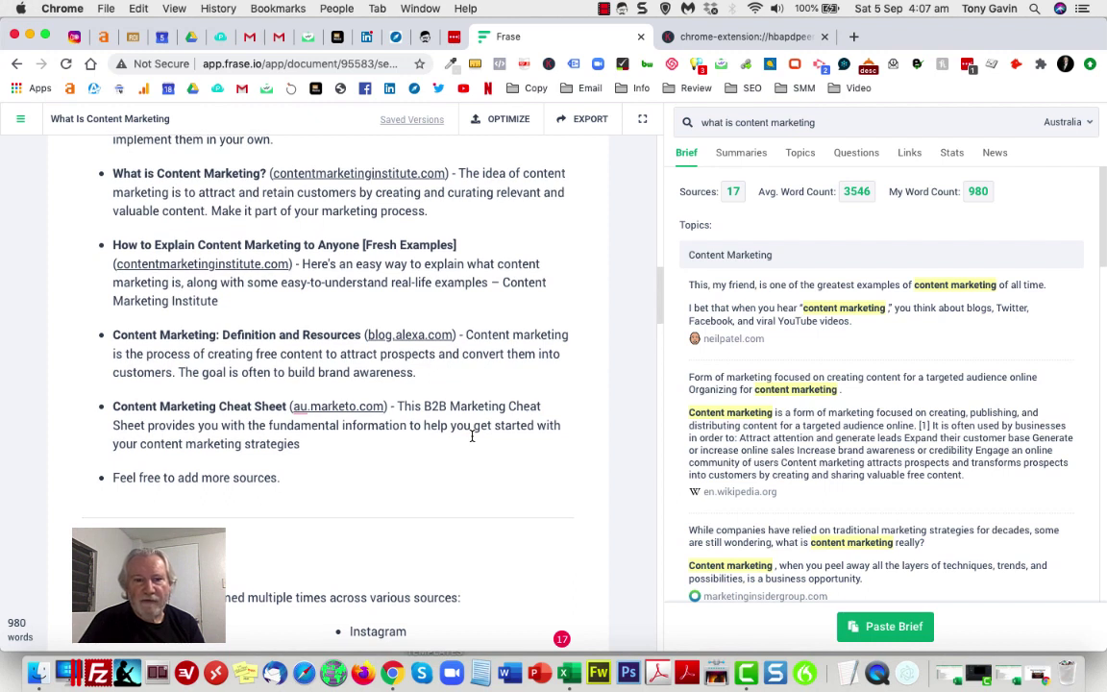
scroll(472, 436, "down", 1)
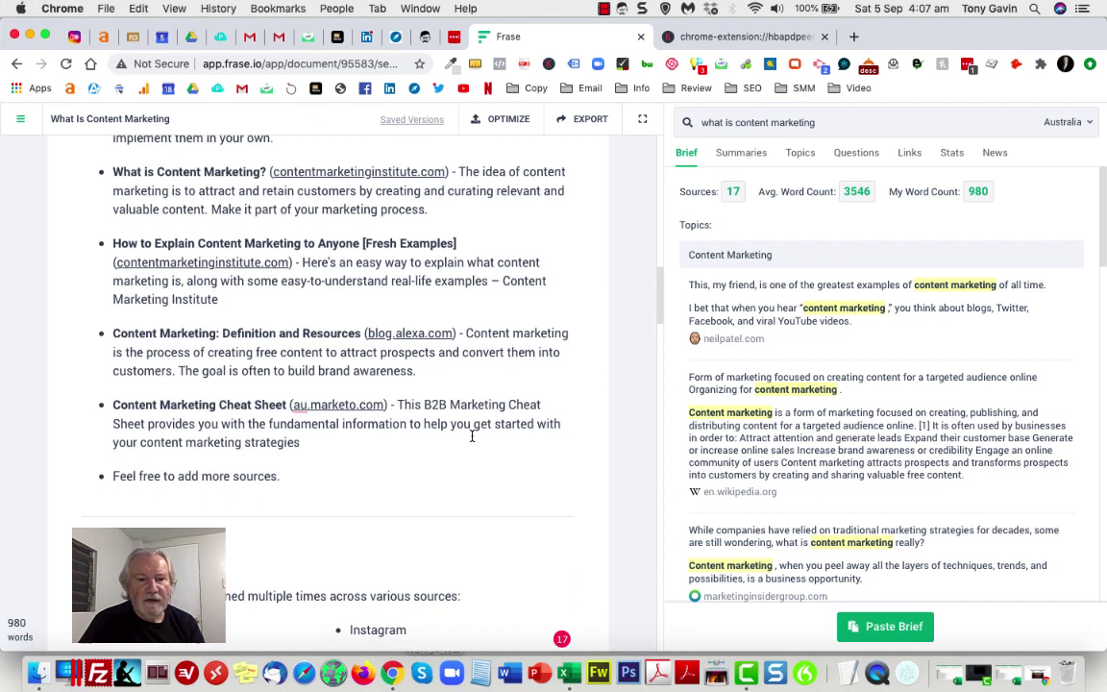
scroll(472, 435, "up", 10)
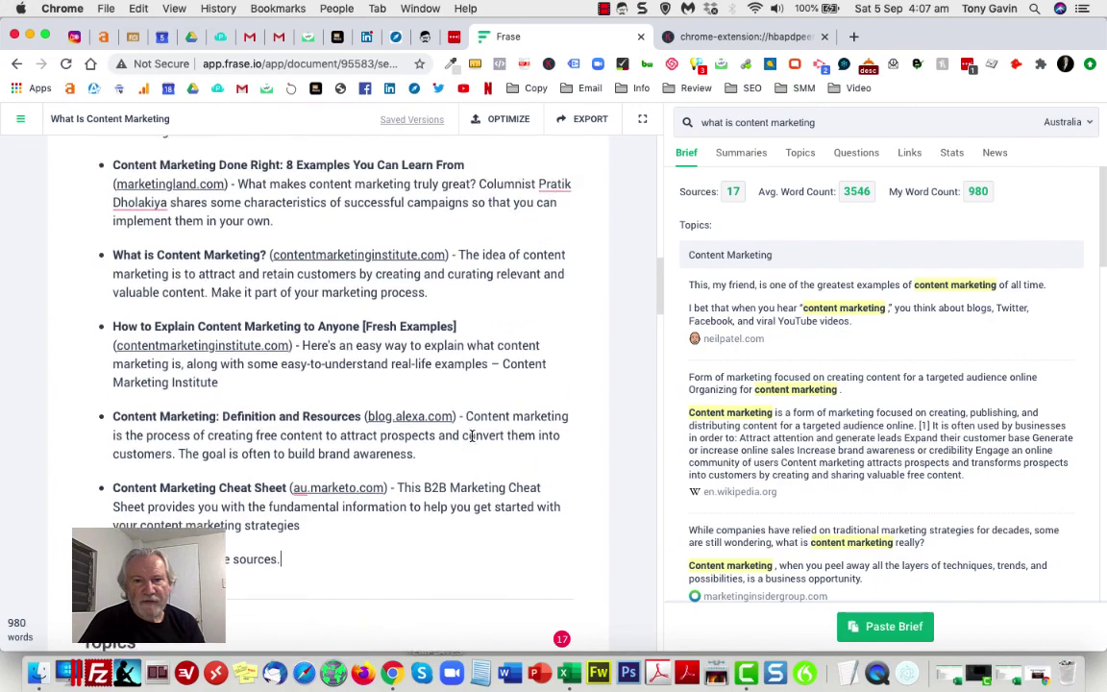
scroll(472, 436, "up", 5)
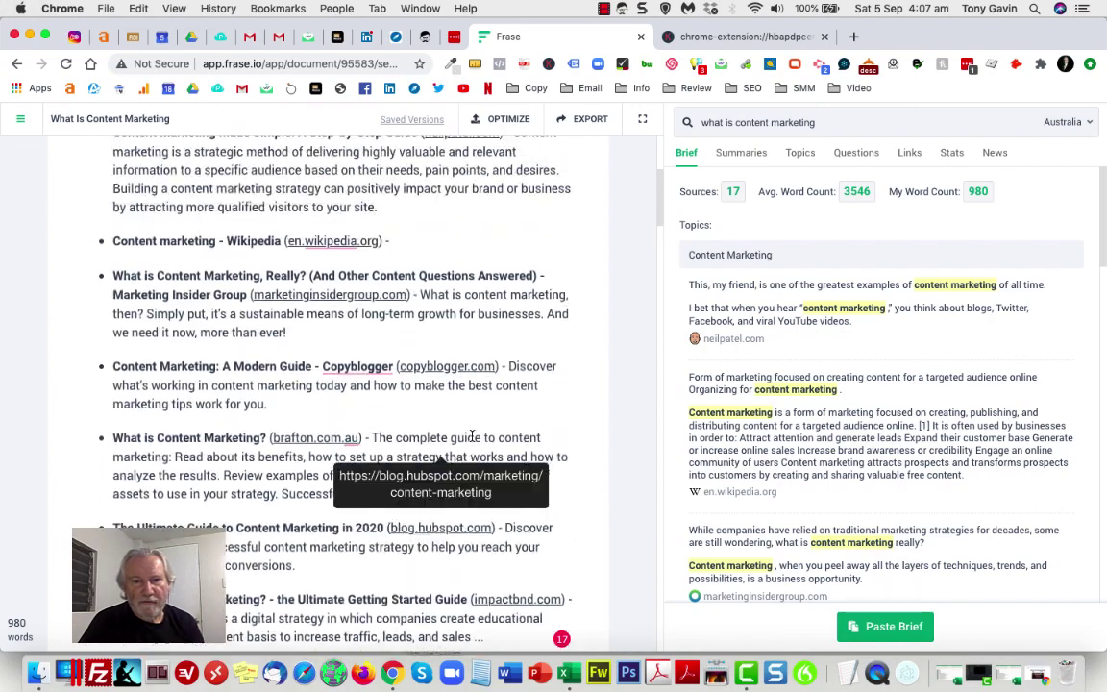
scroll(472, 437, "down", 10)
scroll(472, 441, "down", 5)
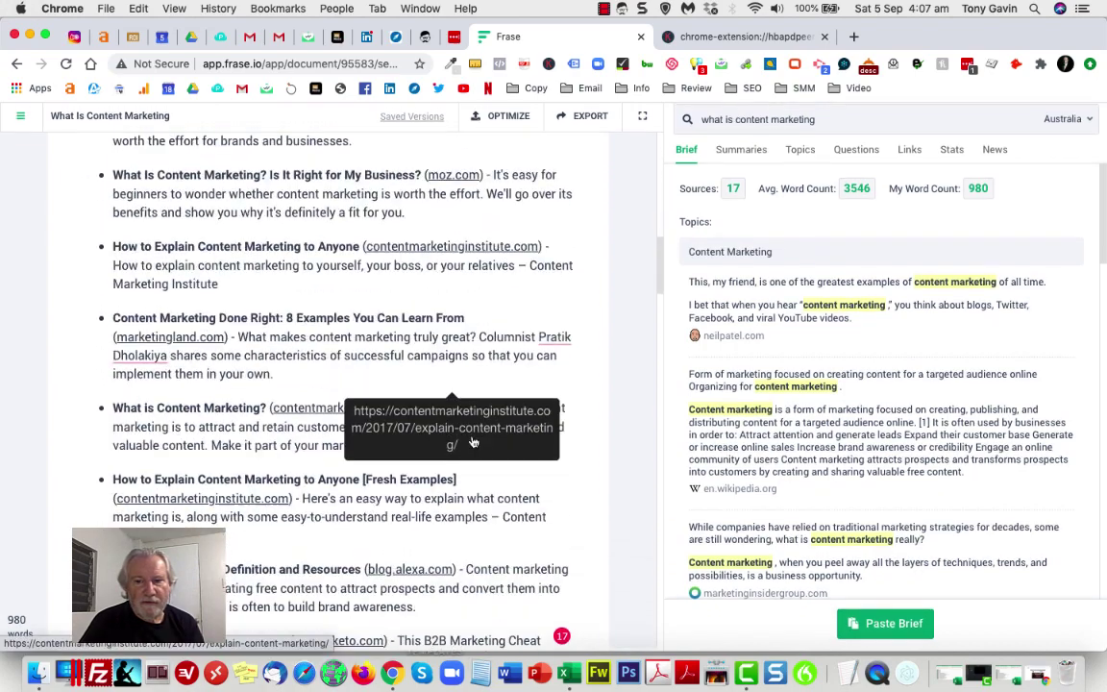
scroll(585, 487, "down", 10)
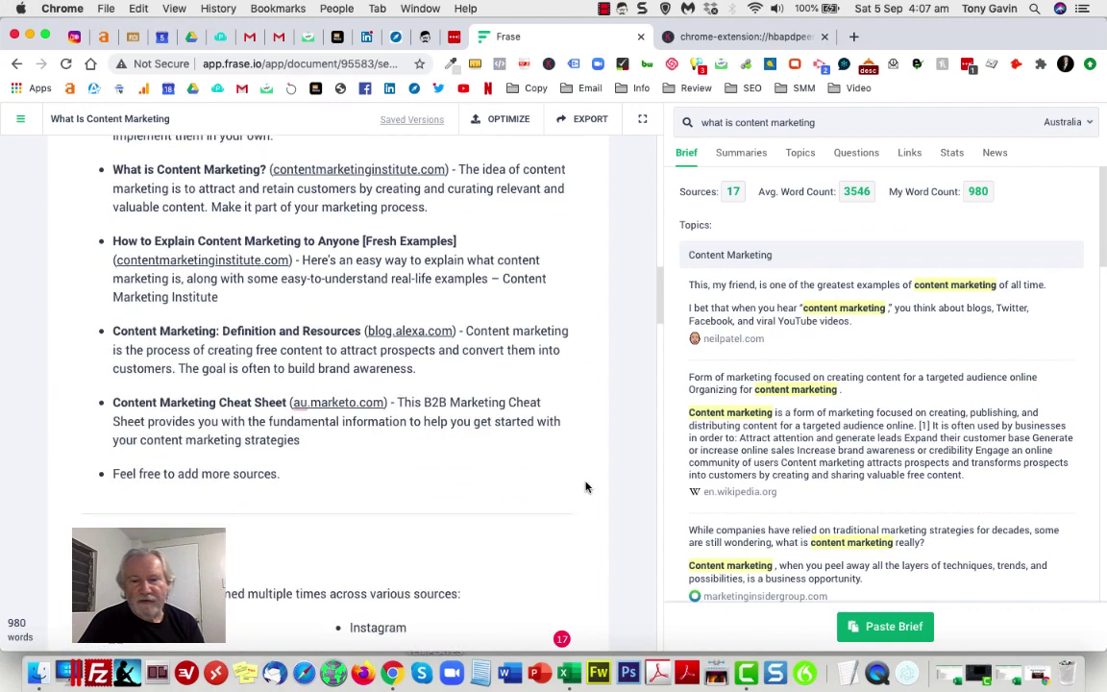
scroll(585, 487, "down", 8)
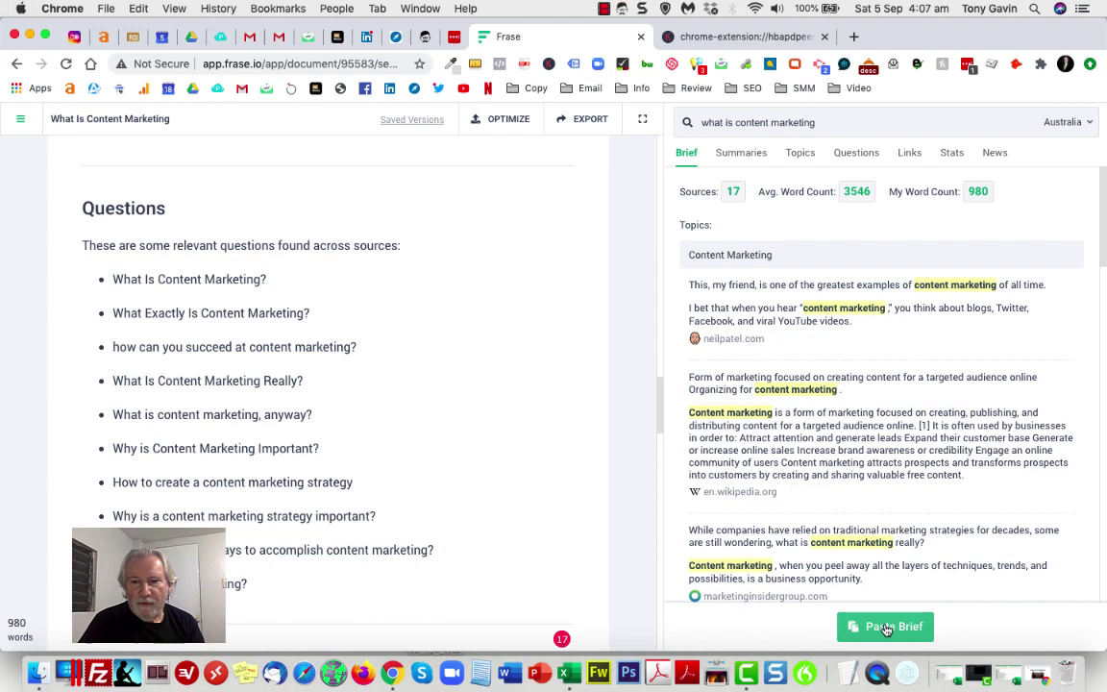
Export the brief in PDF format and look through the pages of its print preview
scroll(604, 361, "up", 1)
scroll(604, 361, "up", 15)
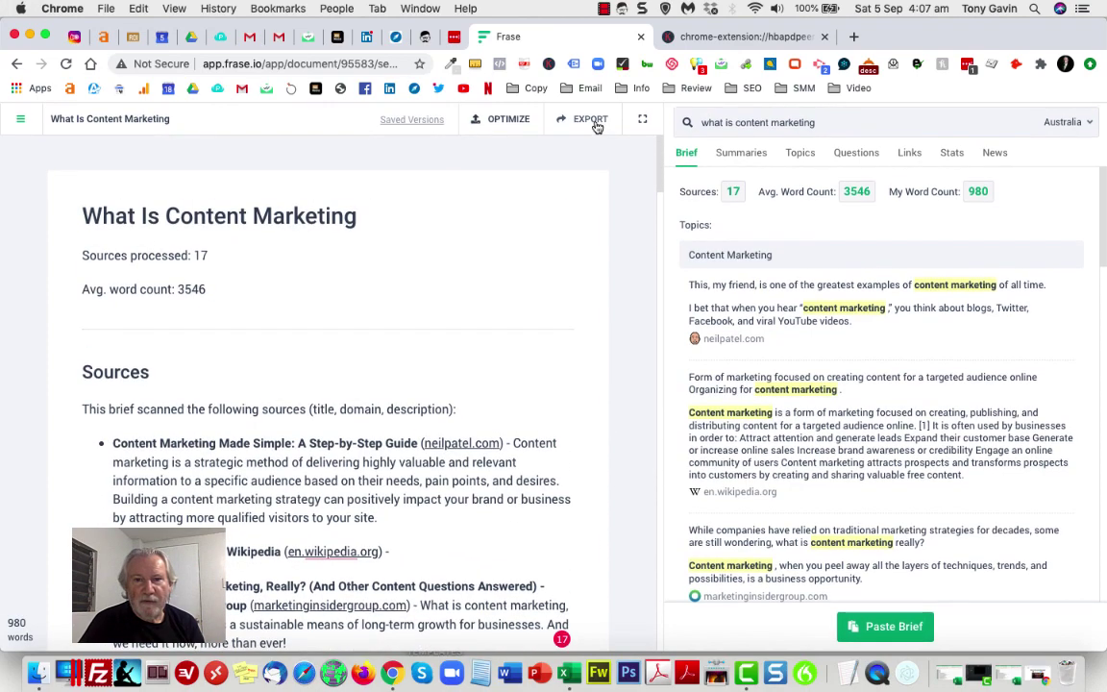
left_click(594, 121)
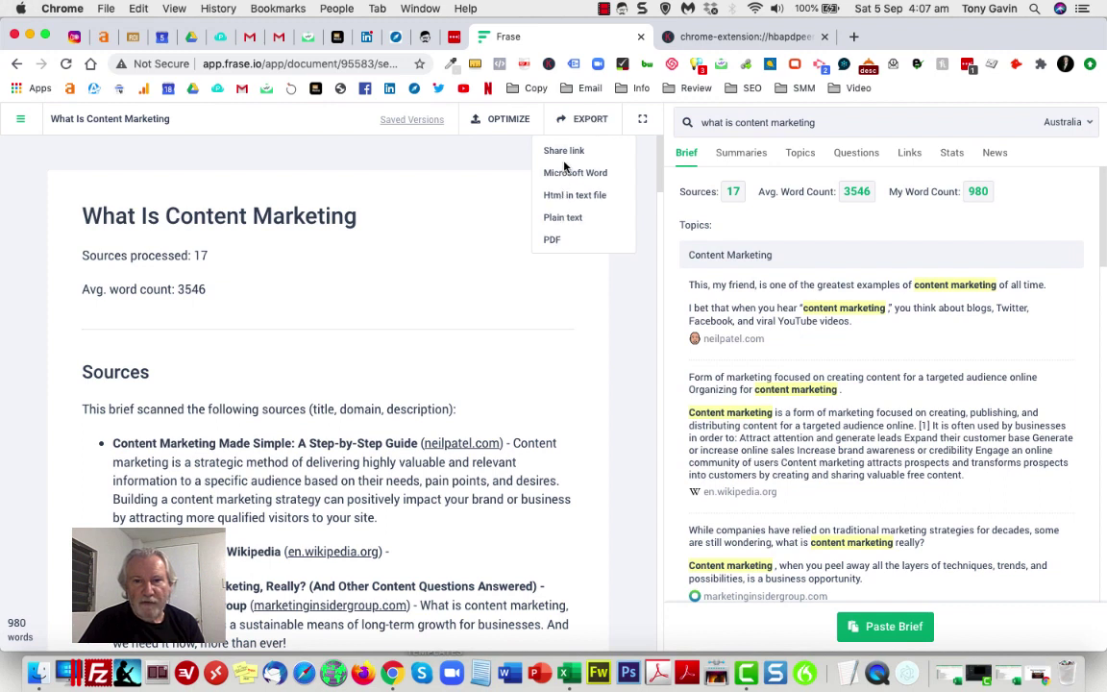
left_click(555, 241)
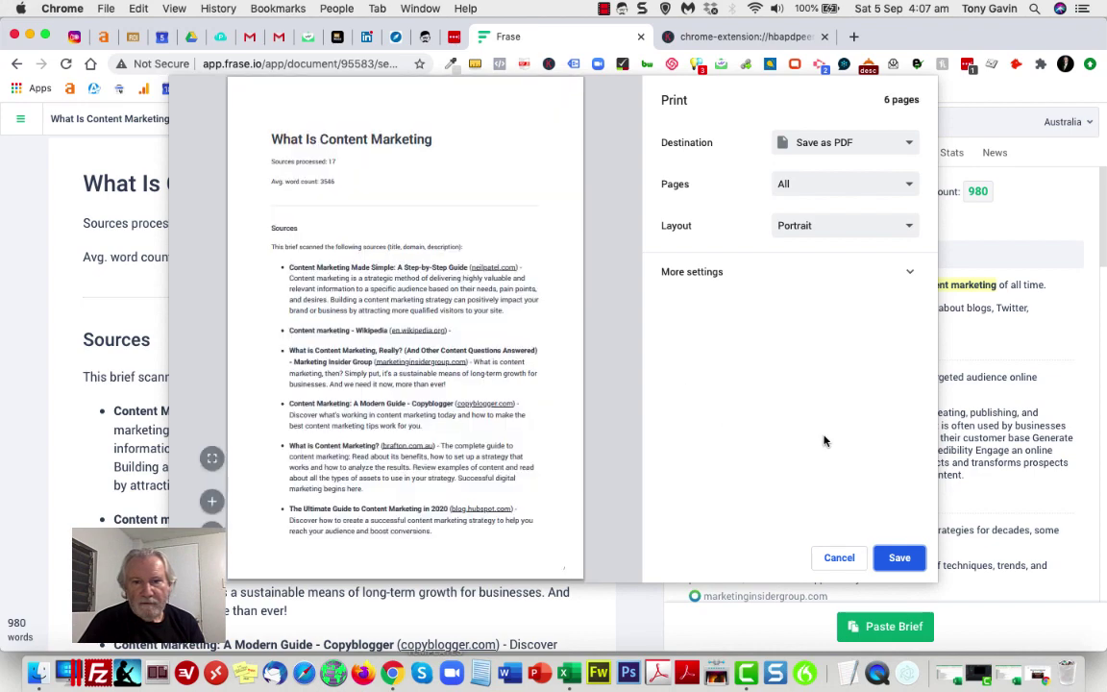
scroll(563, 378, "down", 15)
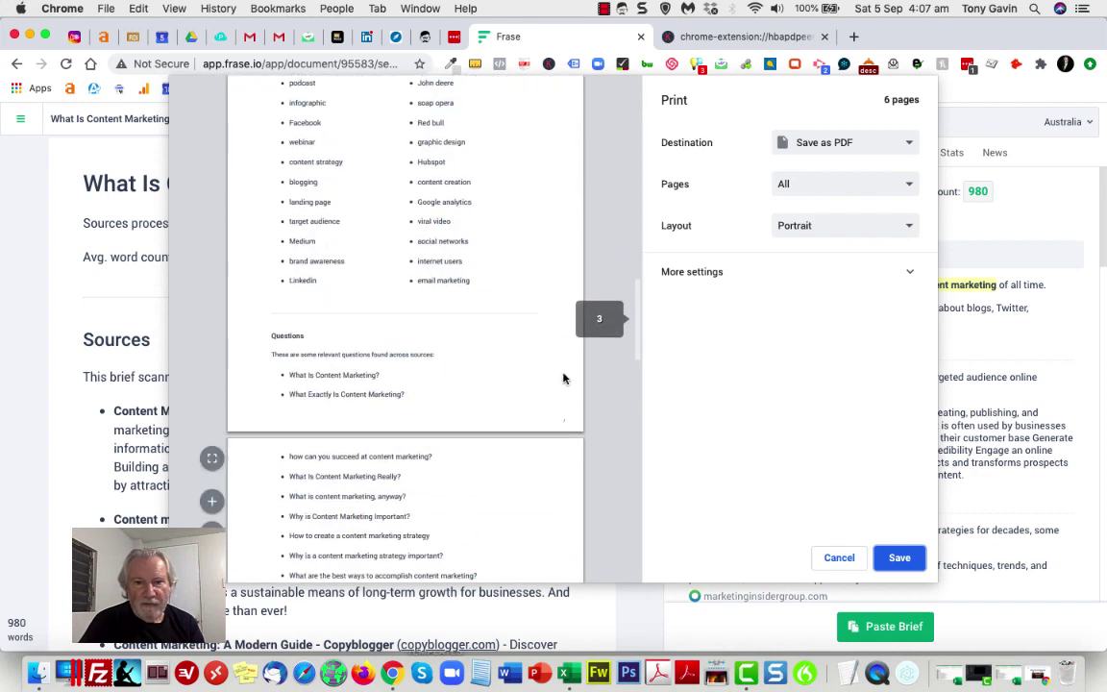
scroll(563, 378, "up", 15)
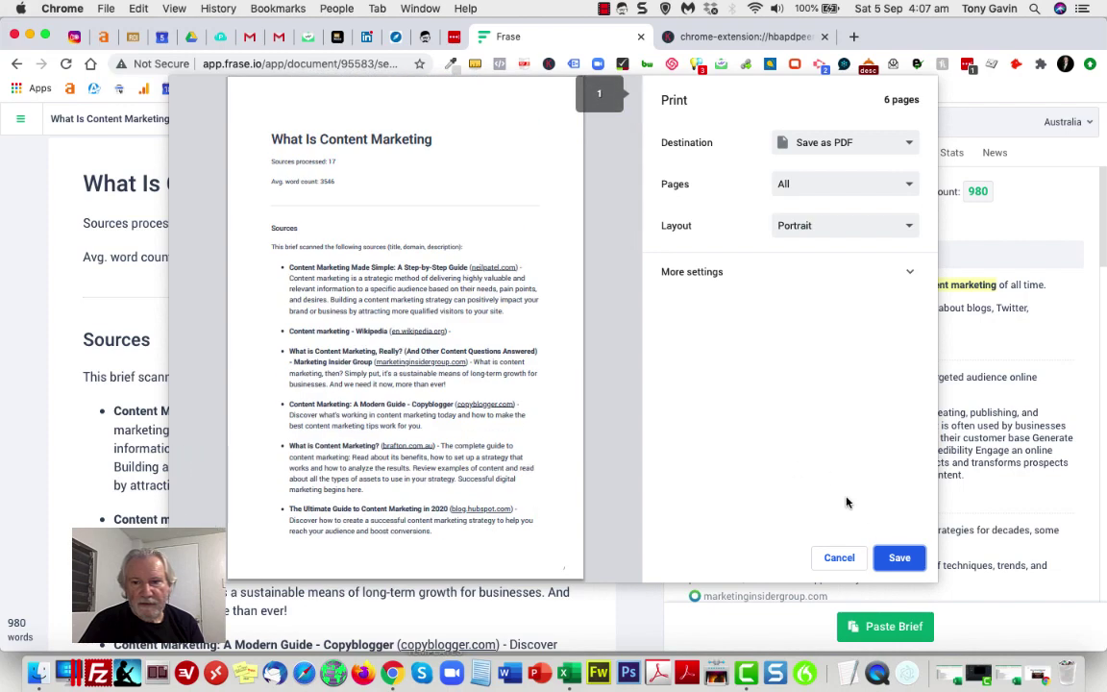
Save the PDF document to the Desktop under the name copybrief
left_click(899, 559)
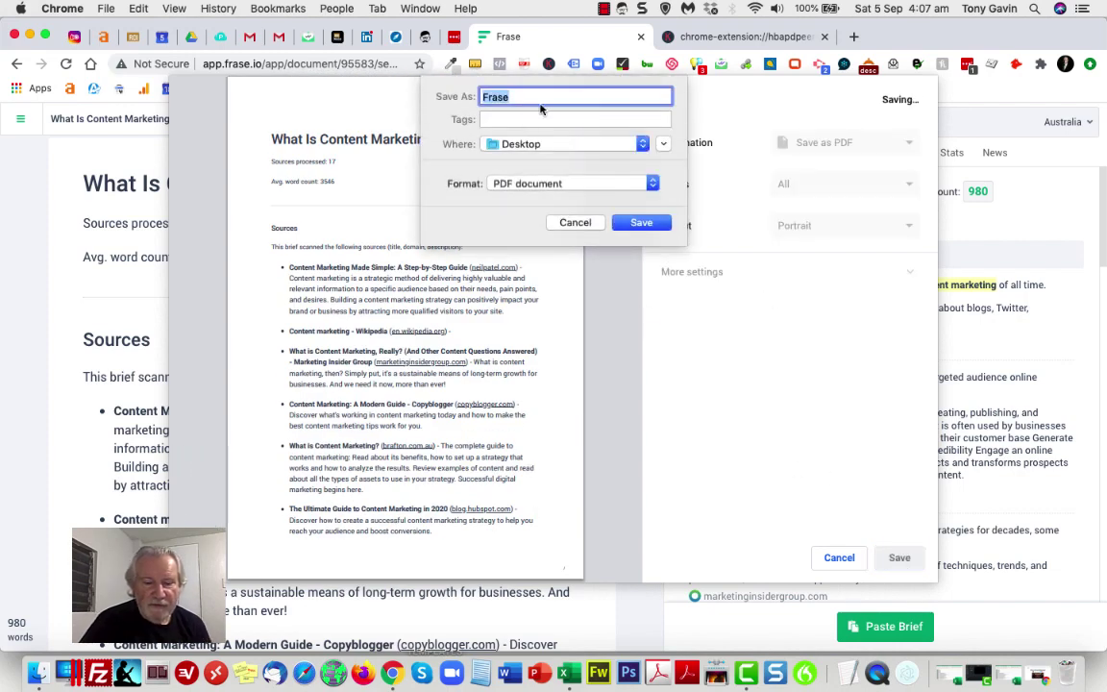
type("cop")
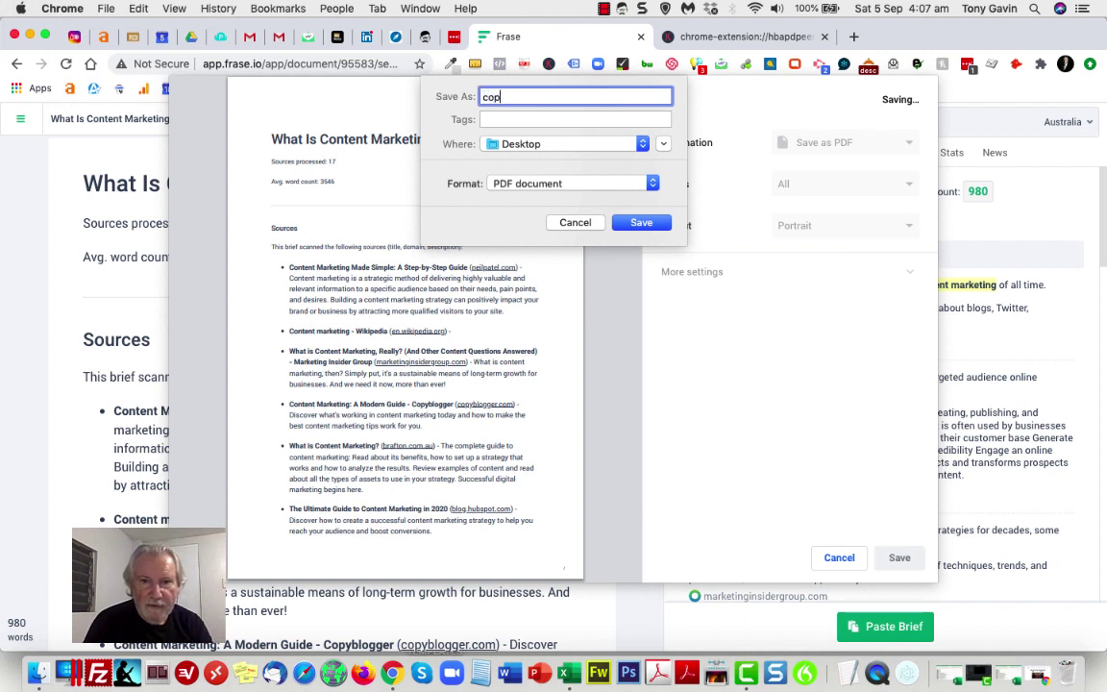
type("ybrief")
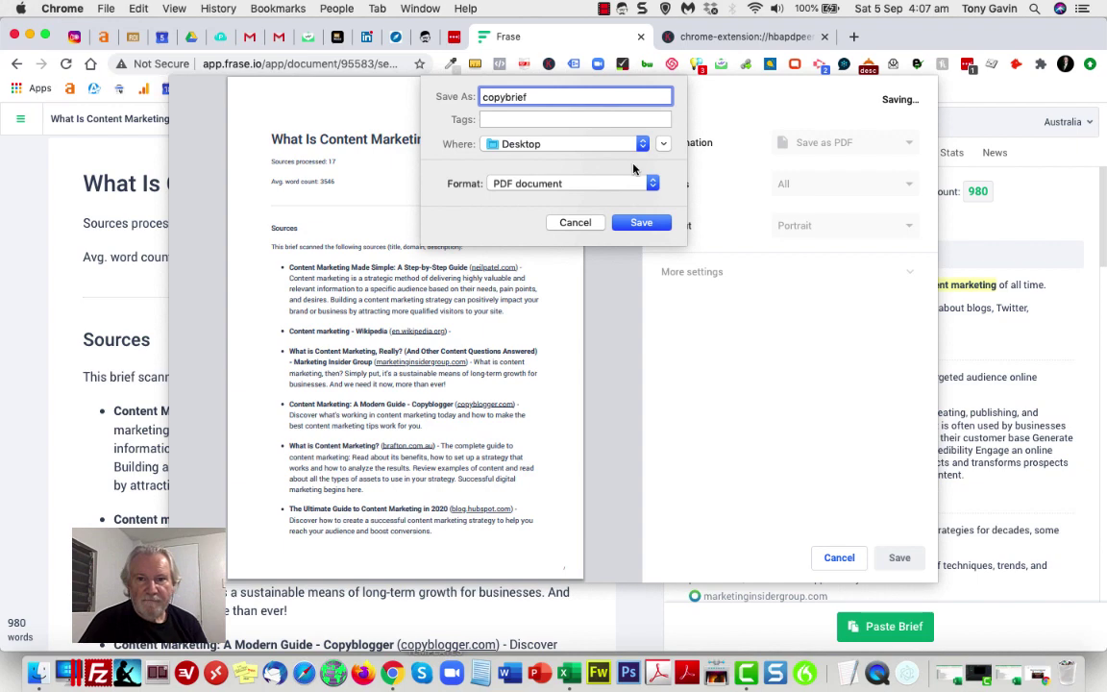
left_click(641, 223)
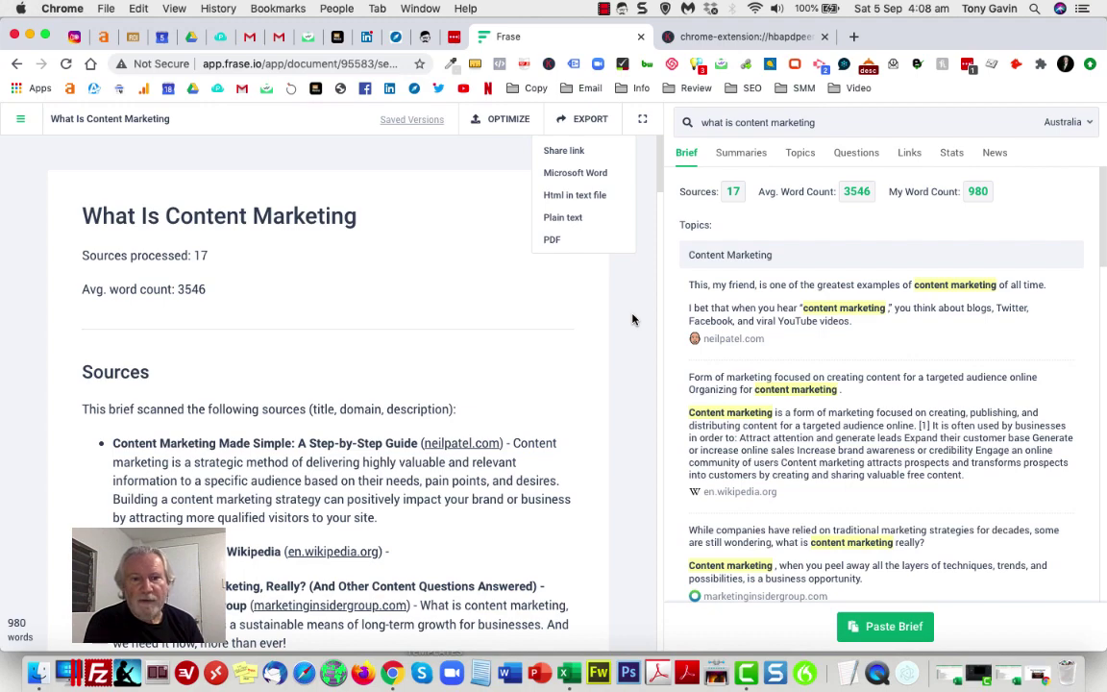
Review the brief once more from its title through the sources and topics to the questions, and return to its beginning
scroll(633, 319, "down", 7)
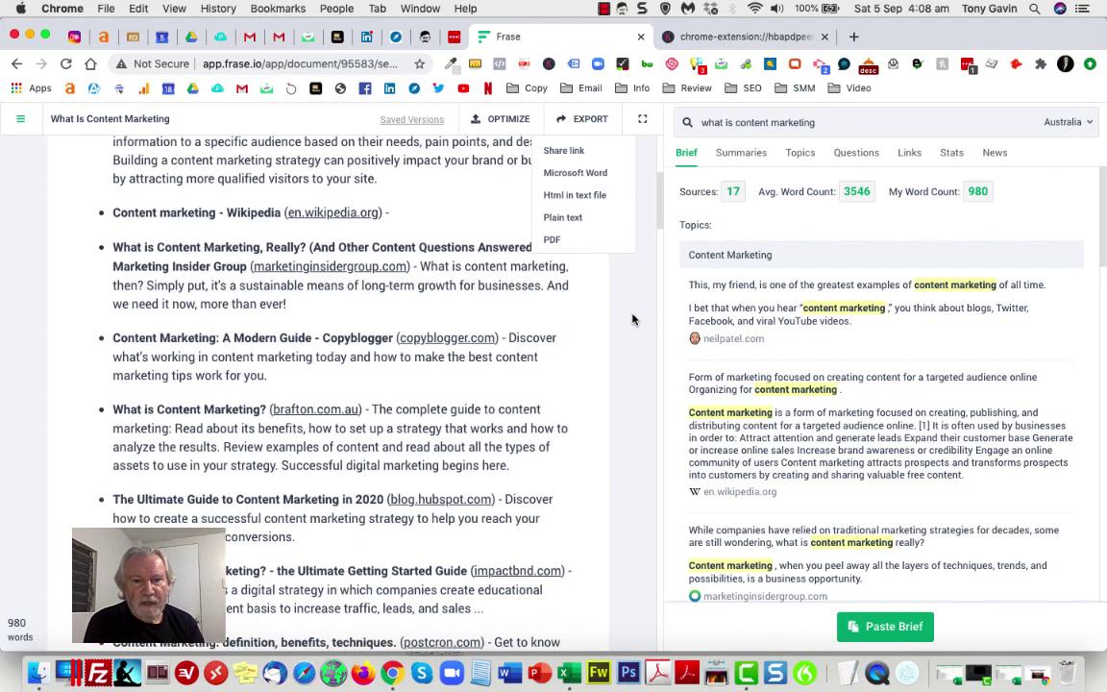
scroll(632, 319, "down", 5)
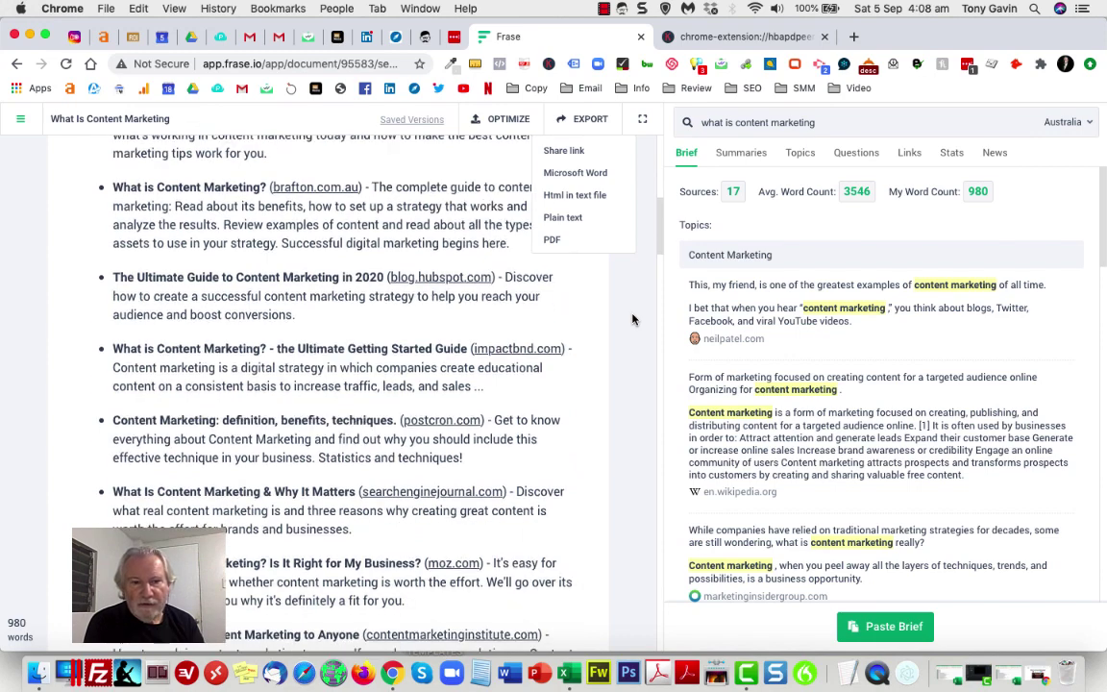
scroll(632, 319, "down", 4)
scroll(632, 319, "down", 9)
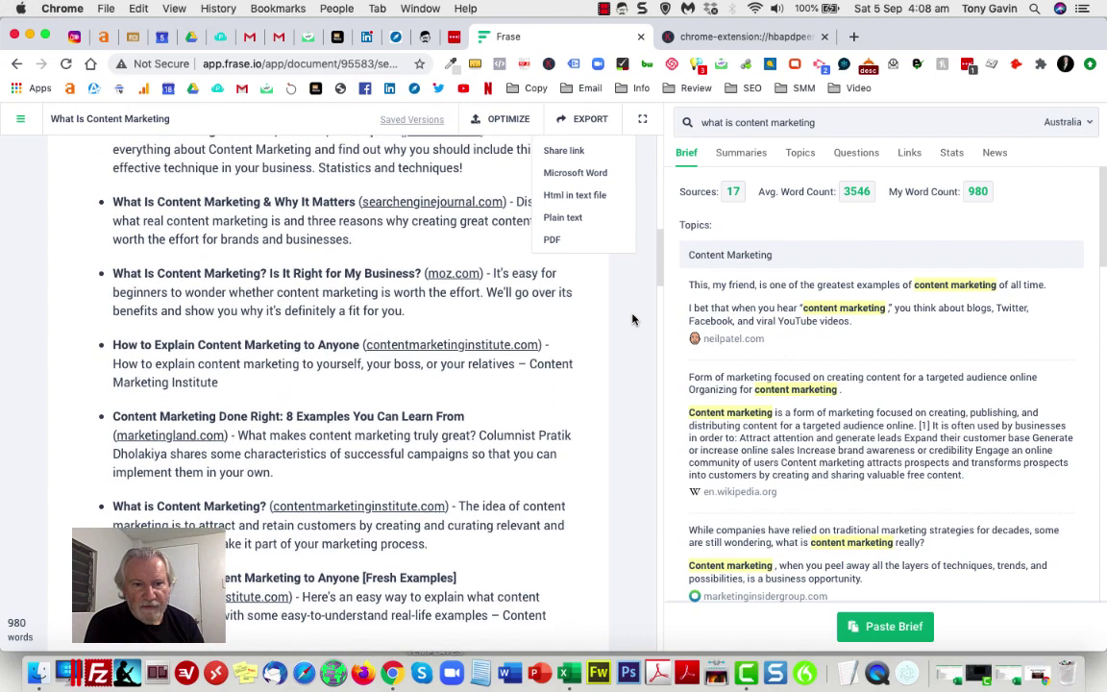
scroll(633, 319, "down", 7)
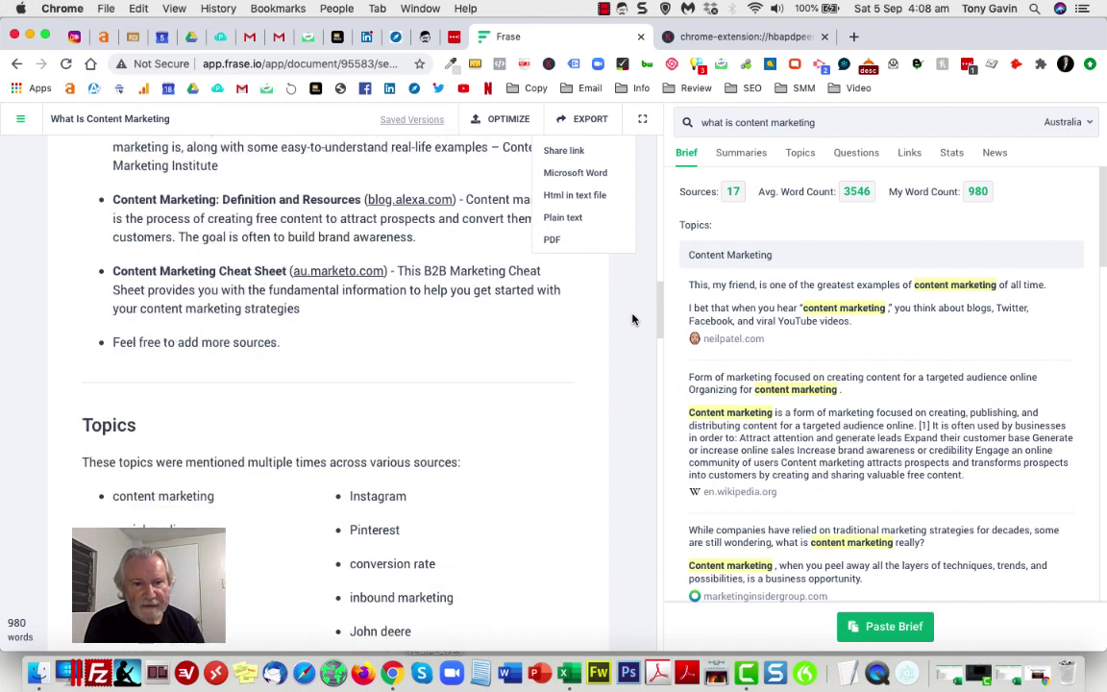
scroll(633, 319, "down", 7)
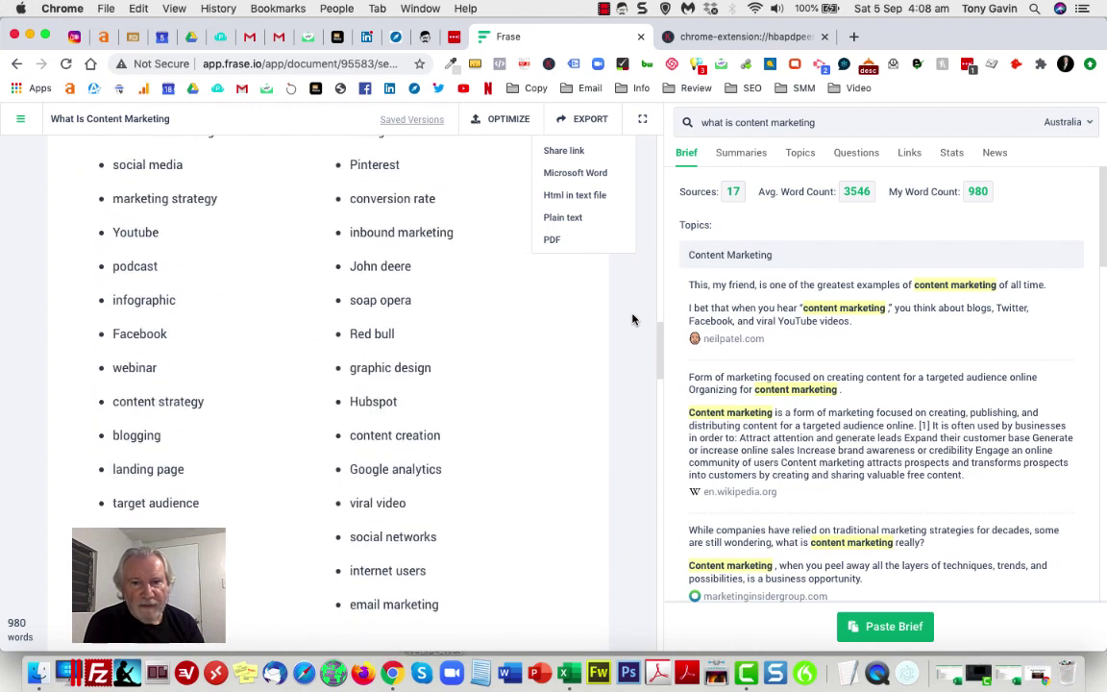
scroll(633, 319, "down", 2)
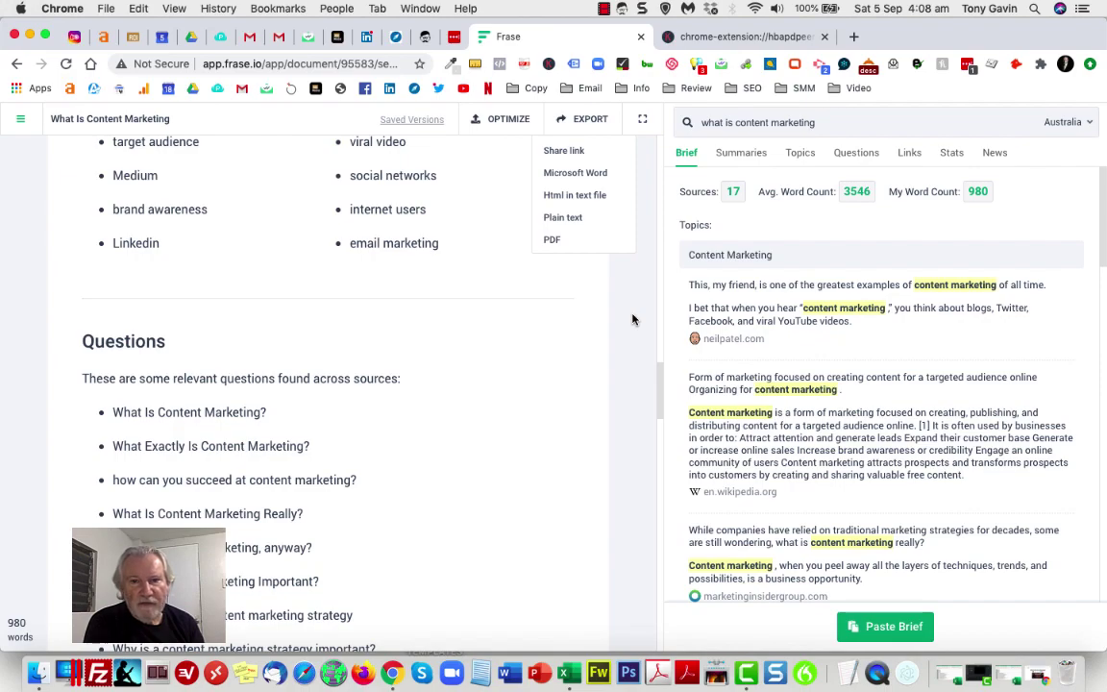
scroll(632, 319, "up", 15)
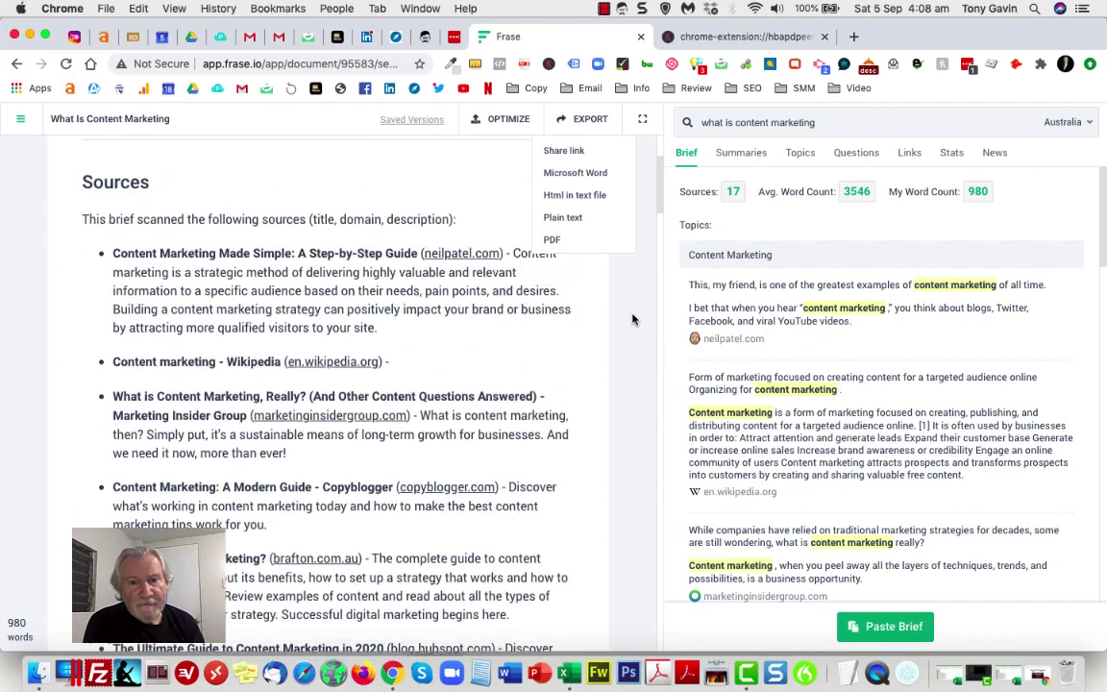
scroll(632, 319, "up", 3)
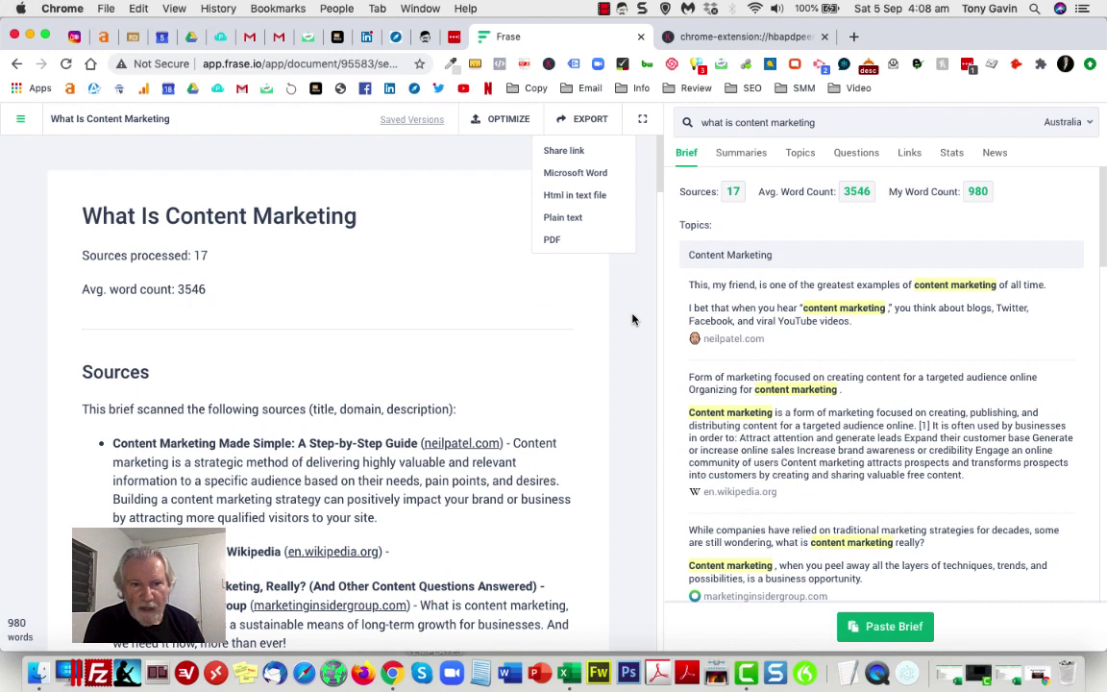